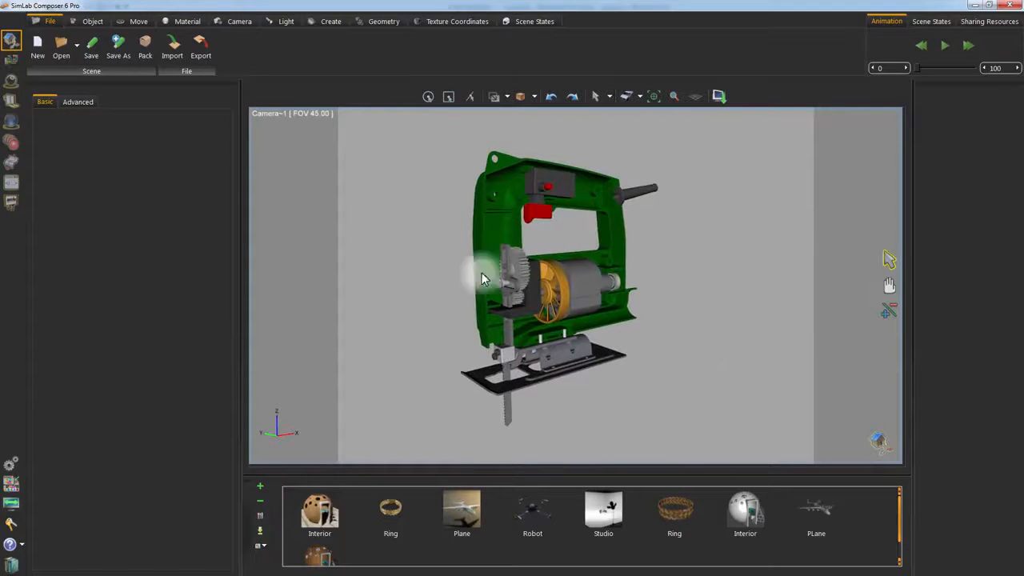
# Enter simulation mode and automatically detect solids from the jigsaw's geometries
pyautogui.click(13, 160)
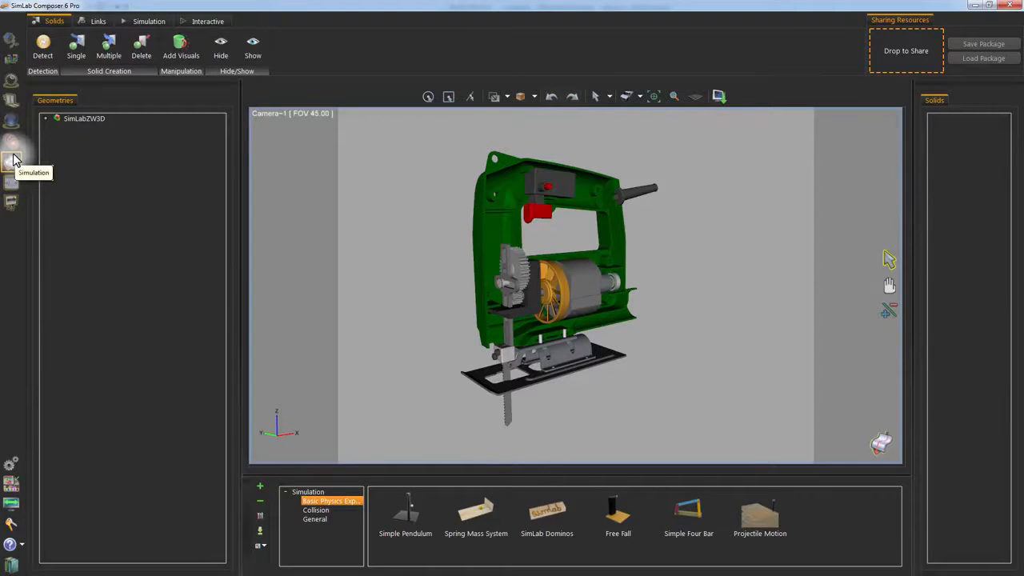
pyautogui.click(38, 48)
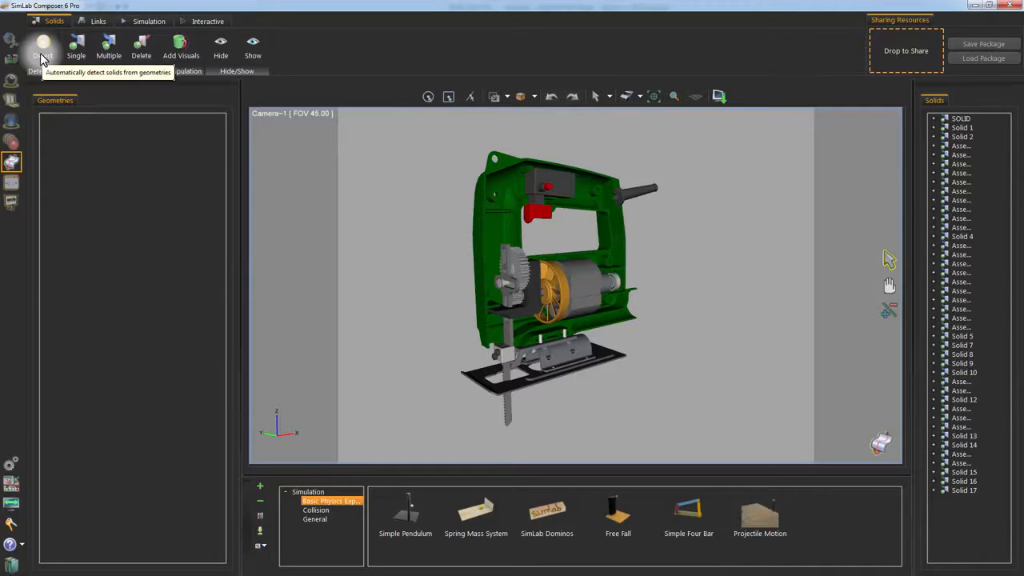
# Create a revolute joint between the ground and the motor fan and pinion solid, located at the centre of the pinion's circular end
pyautogui.click(92, 21)
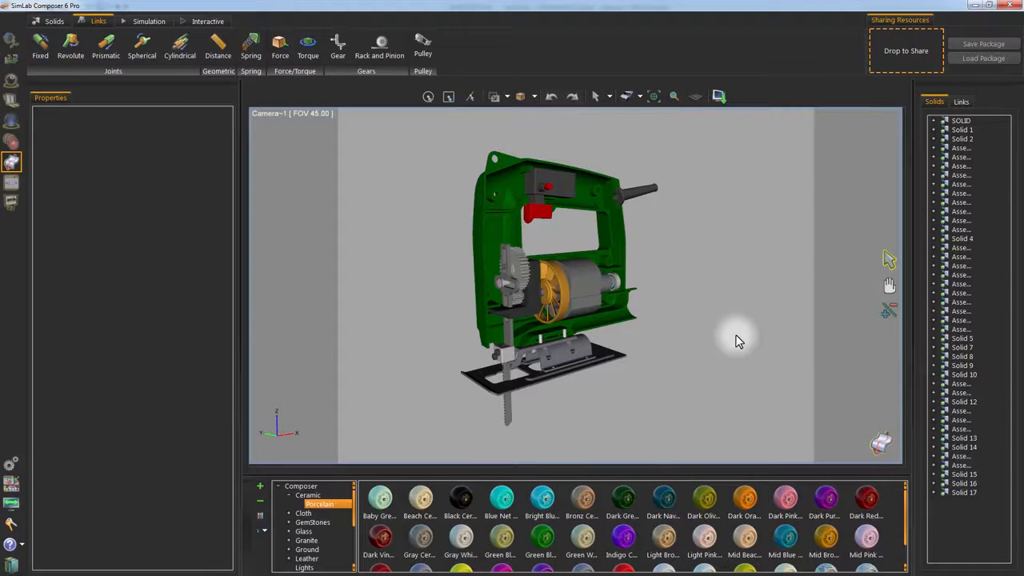
pyautogui.moveTo(736, 336); pyautogui.dragTo(718, 334, button='middle')
pyautogui.scroll(3, 692, 365)
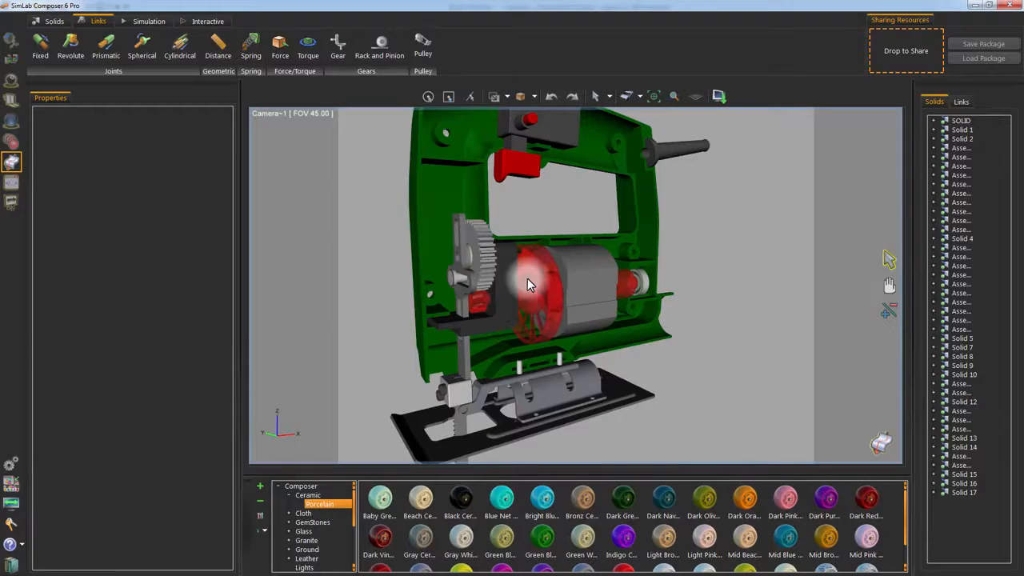
pyautogui.moveTo(551, 270); pyautogui.dragTo(621, 273, button='middle')
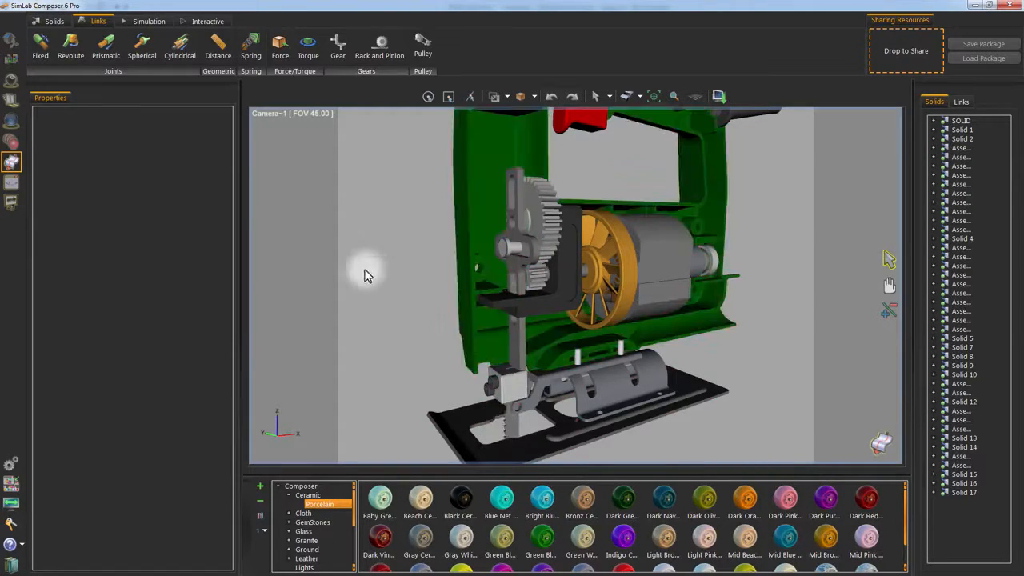
pyautogui.moveTo(356, 273); pyautogui.dragTo(334, 336)
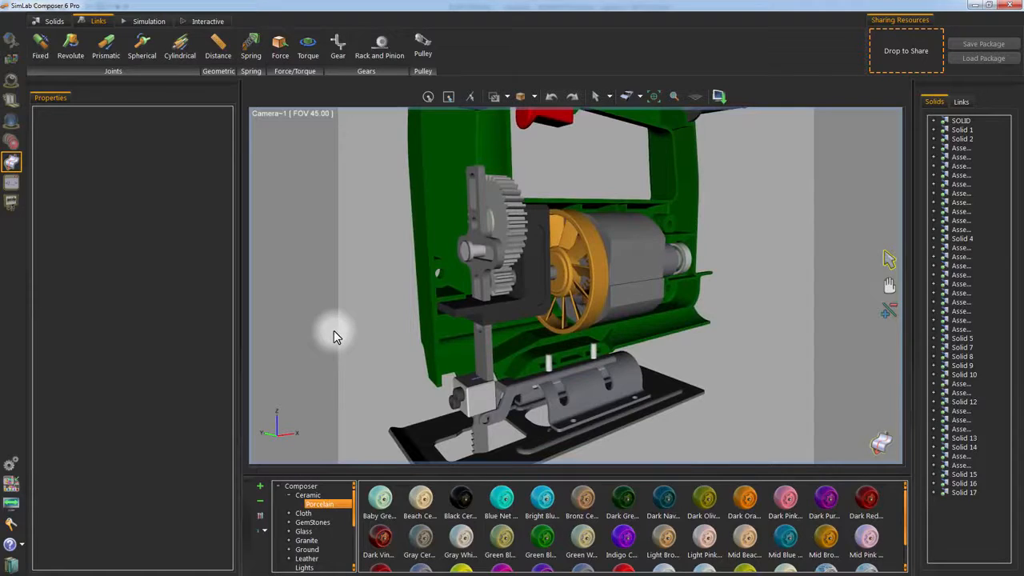
pyautogui.click(75, 51)
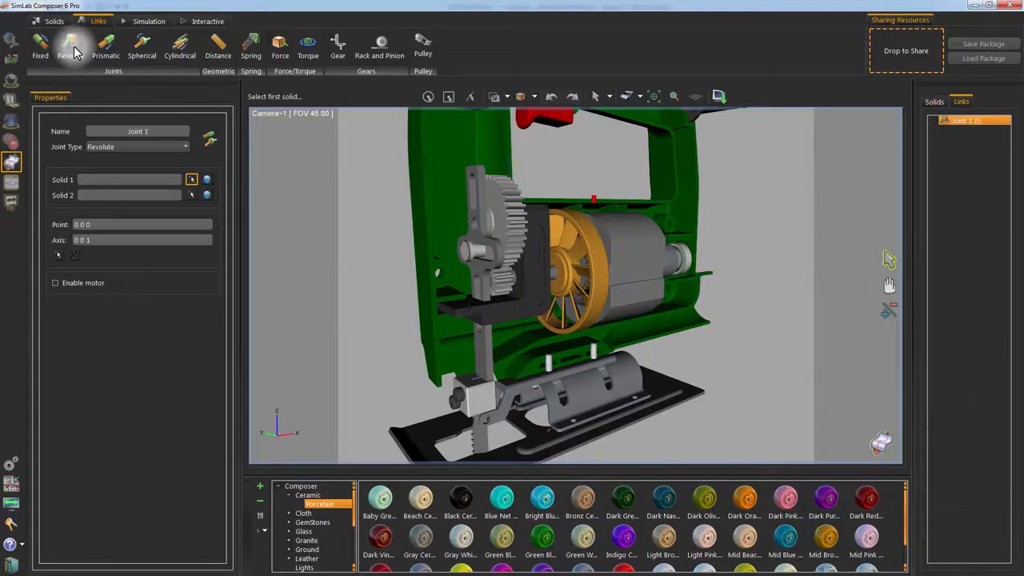
pyautogui.click(208, 184)
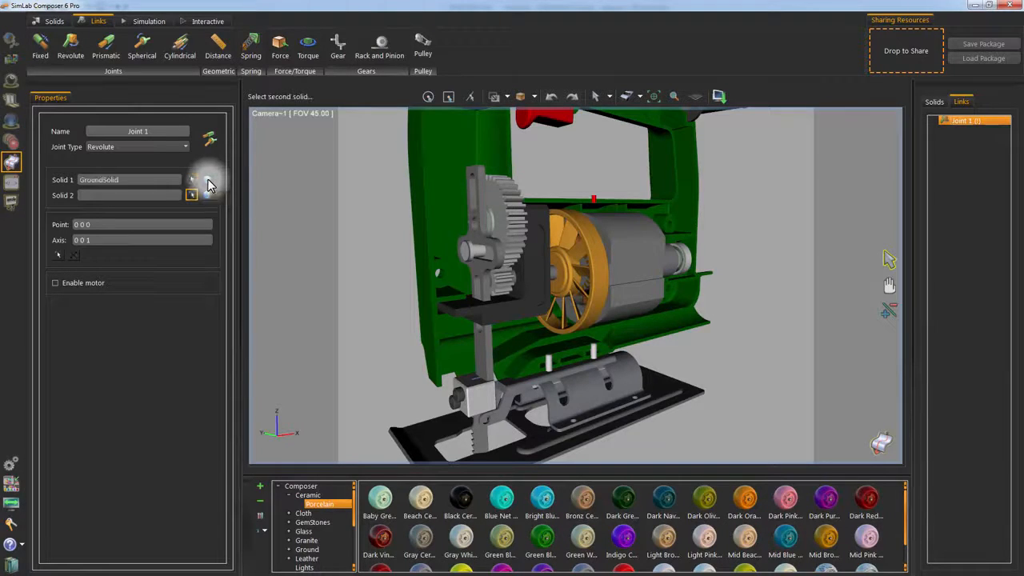
pyautogui.click(569, 279)
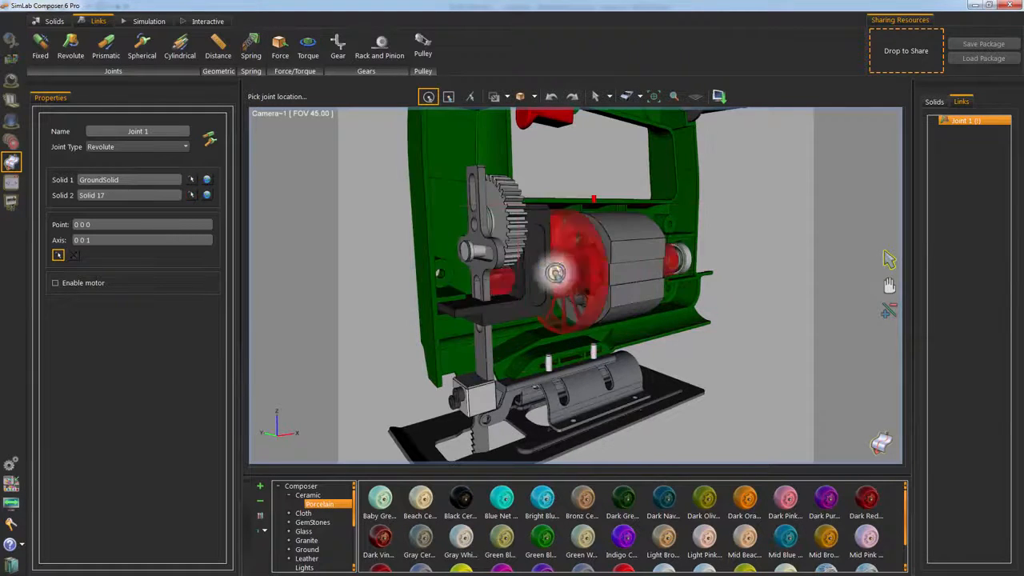
pyautogui.scroll(5, 413, 285)
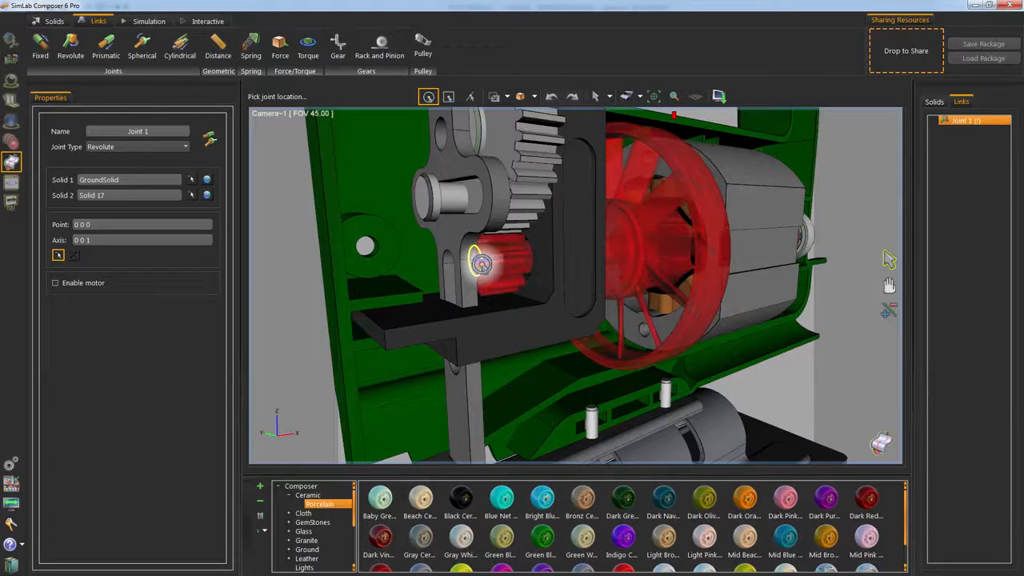
pyautogui.click(480, 264)
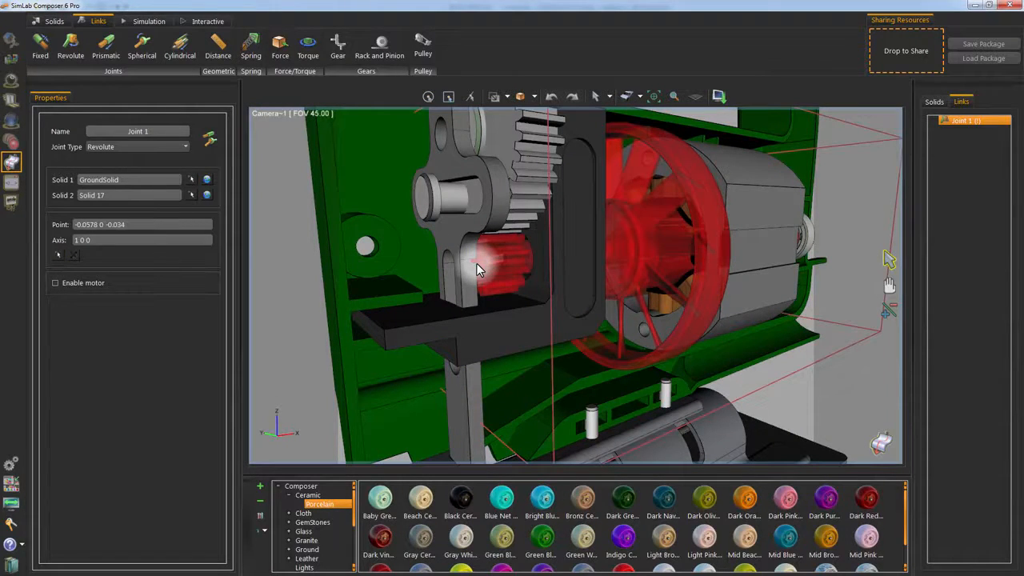
# Enable the motor on the fan and pinion joint with a constant speed of 5 rad/s
pyautogui.click(92, 284)
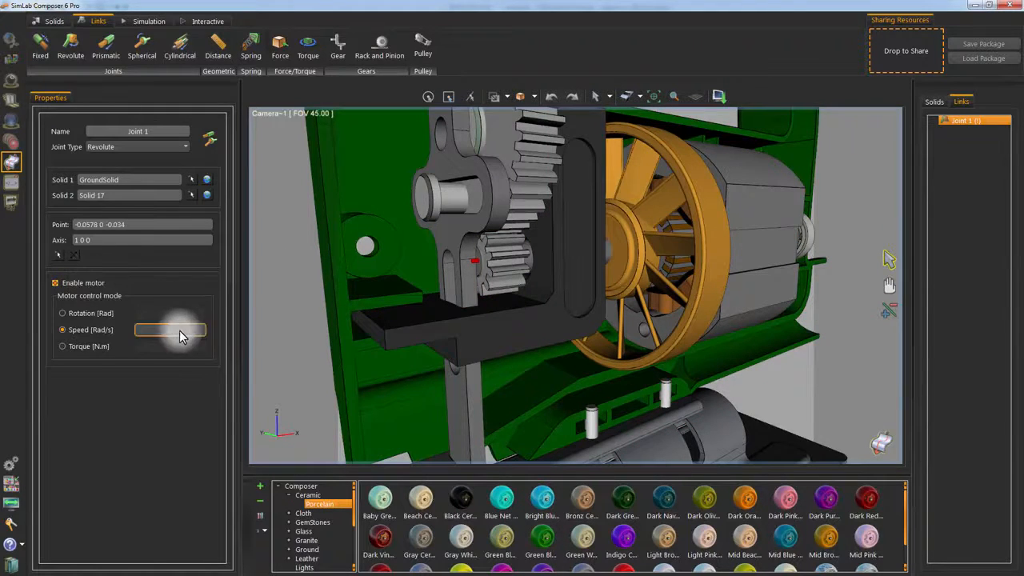
pyautogui.click(179, 332)
pyautogui.write('5')
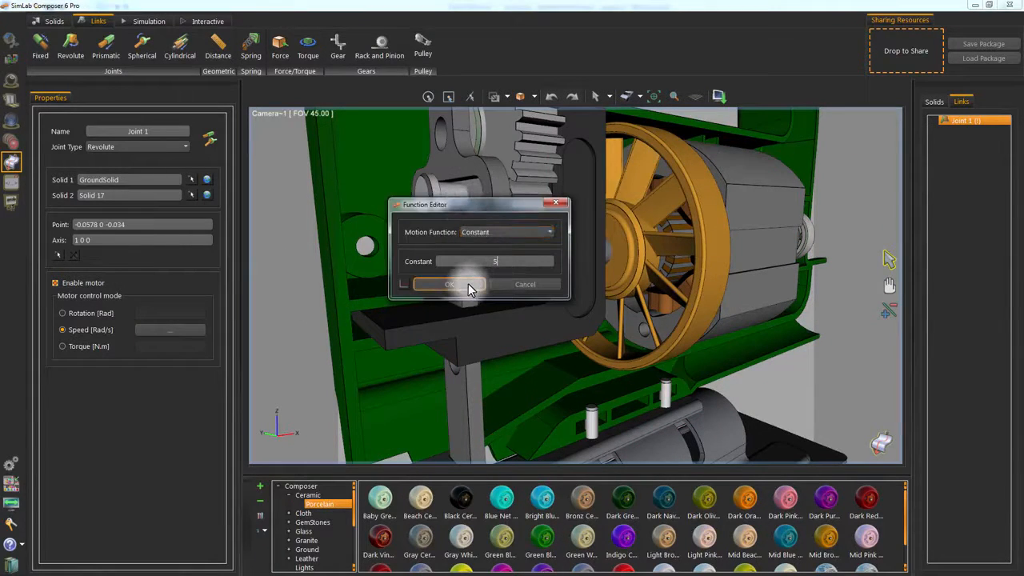
pyautogui.click(470, 287)
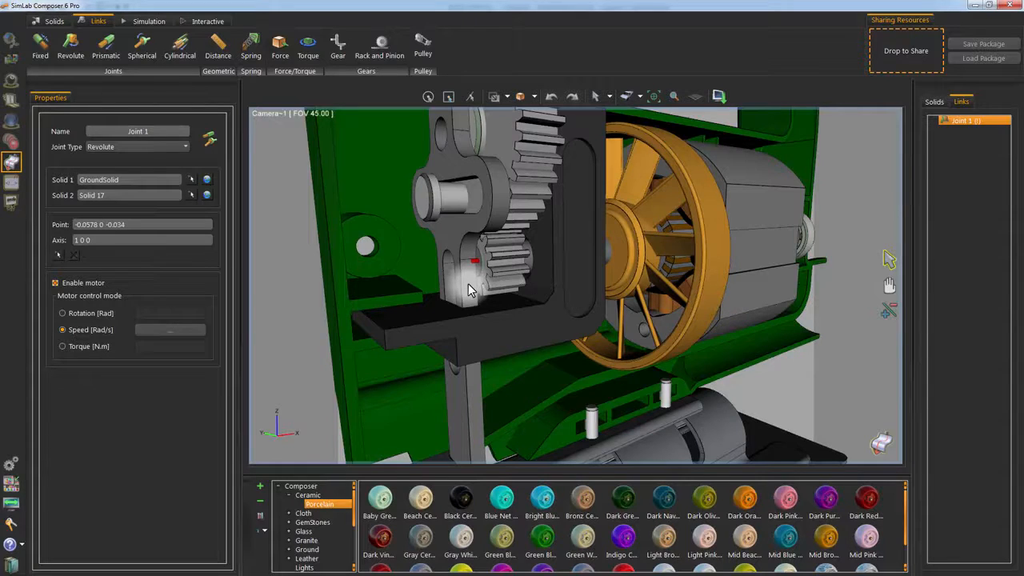
# Set the simulation's Z gravity to 0 and briefly run the simulation to check the motor's rotation
pyautogui.scroll(-1, 469, 277)
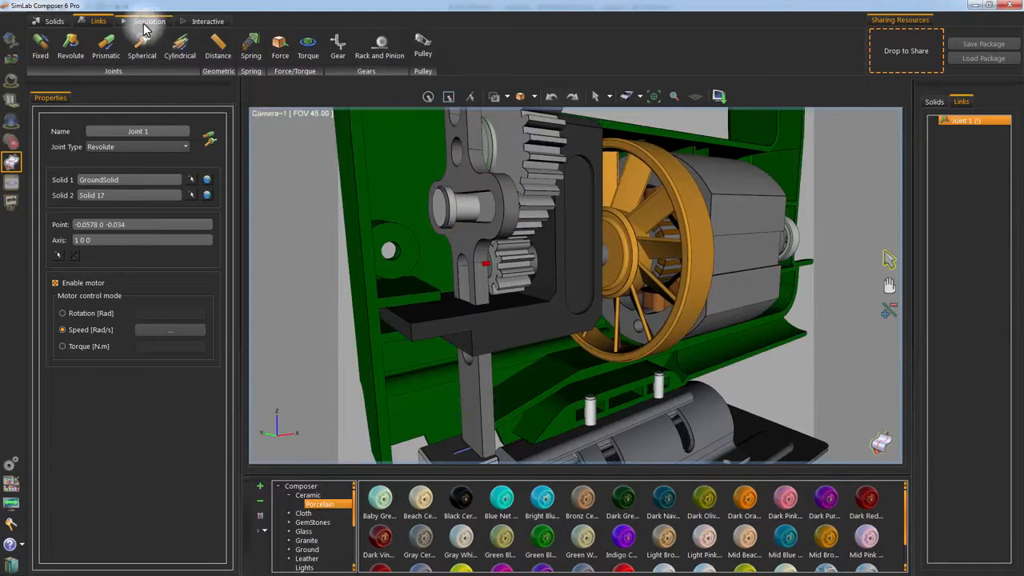
pyautogui.click(145, 30)
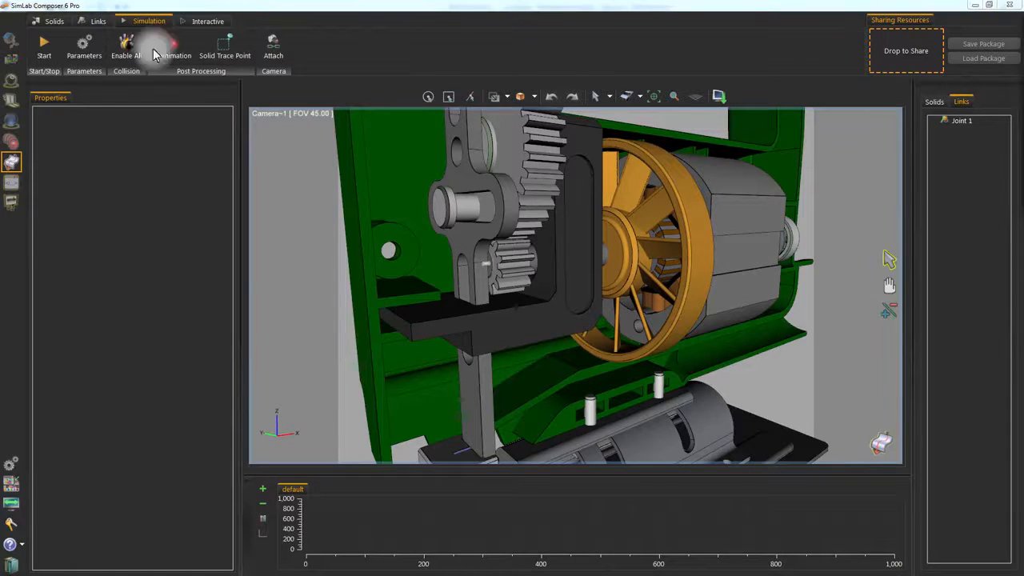
pyautogui.click(84, 48)
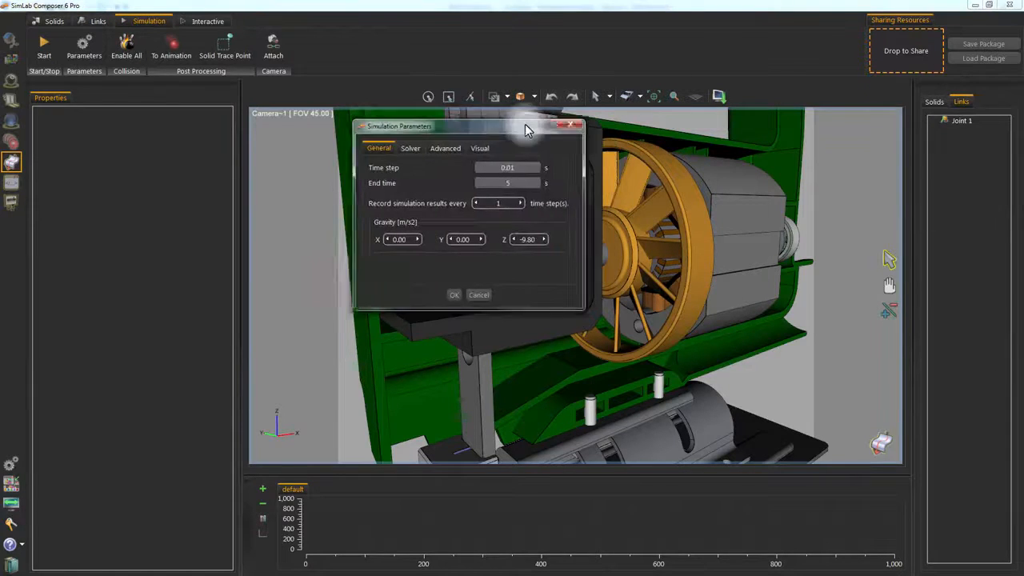
pyautogui.moveTo(525, 127); pyautogui.dragTo(509, 126)
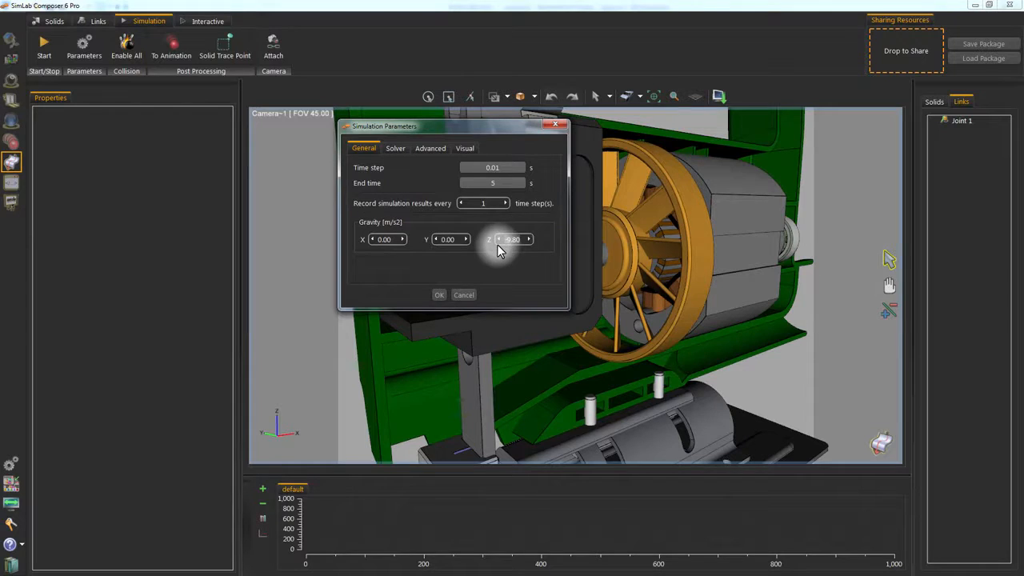
pyautogui.doubleClick(512, 239)
pyautogui.write('0')
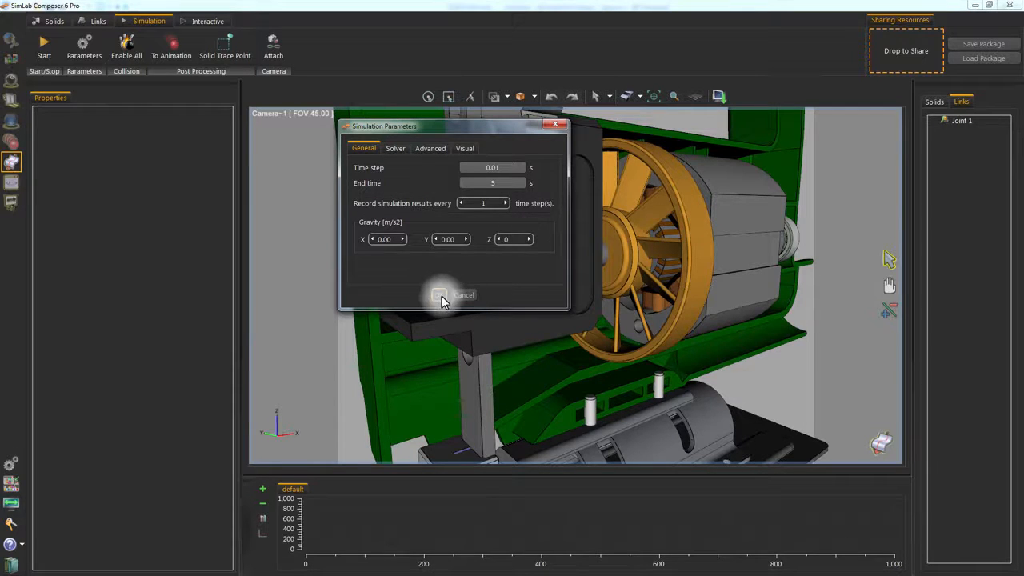
pyautogui.click(442, 295)
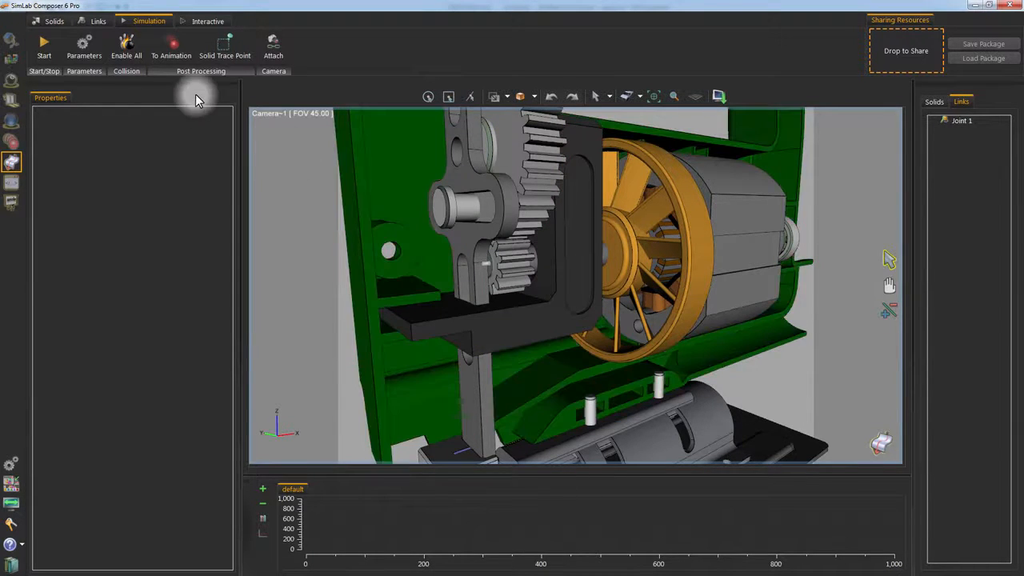
pyautogui.click(41, 49)
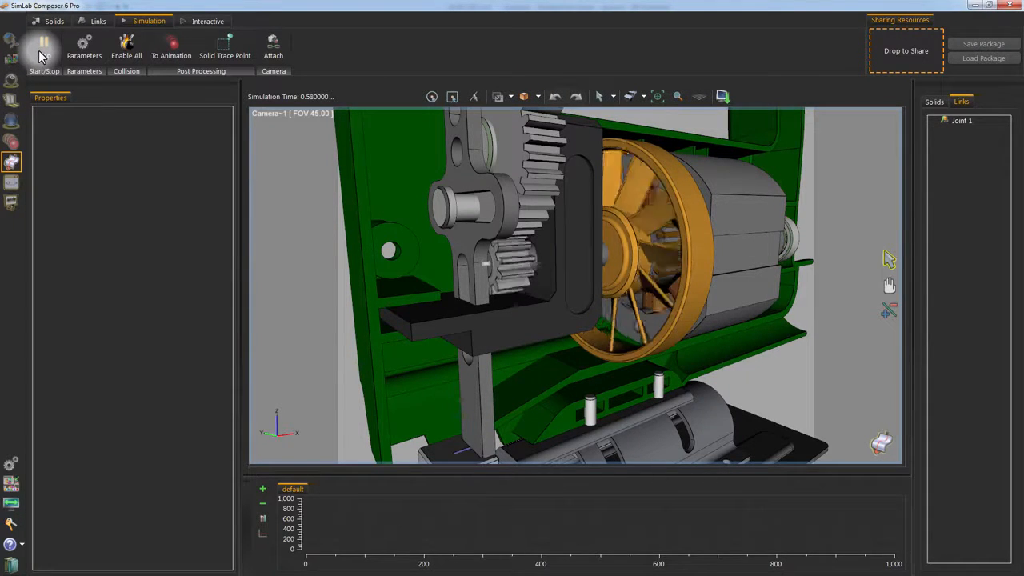
pyautogui.click(41, 55)
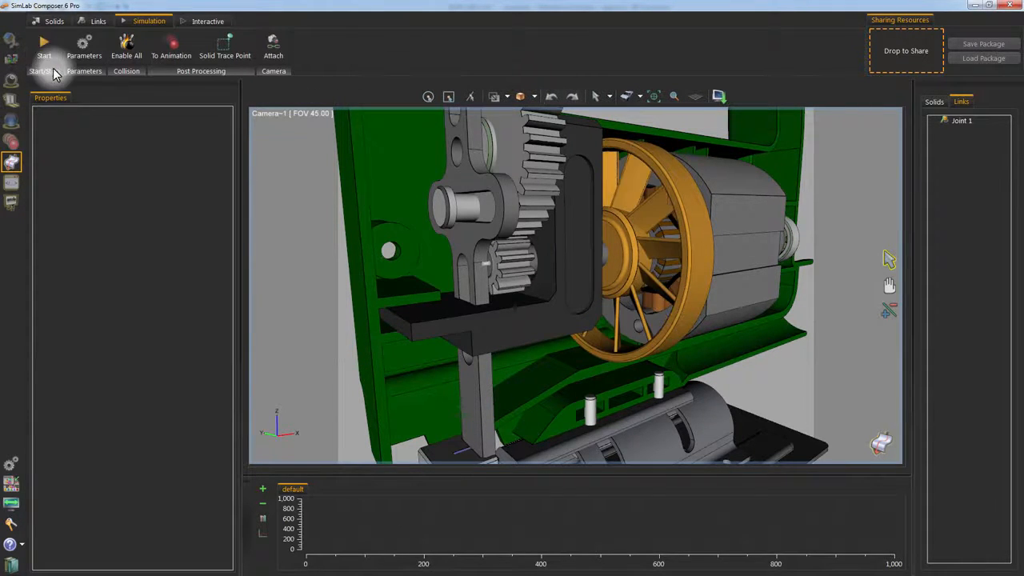
# Create a revolute joint between the ground and the large gear, located at the centre of the gear's hub circle
pyautogui.click(92, 21)
pyautogui.moveTo(390, 272); pyautogui.dragTo(340, 242)
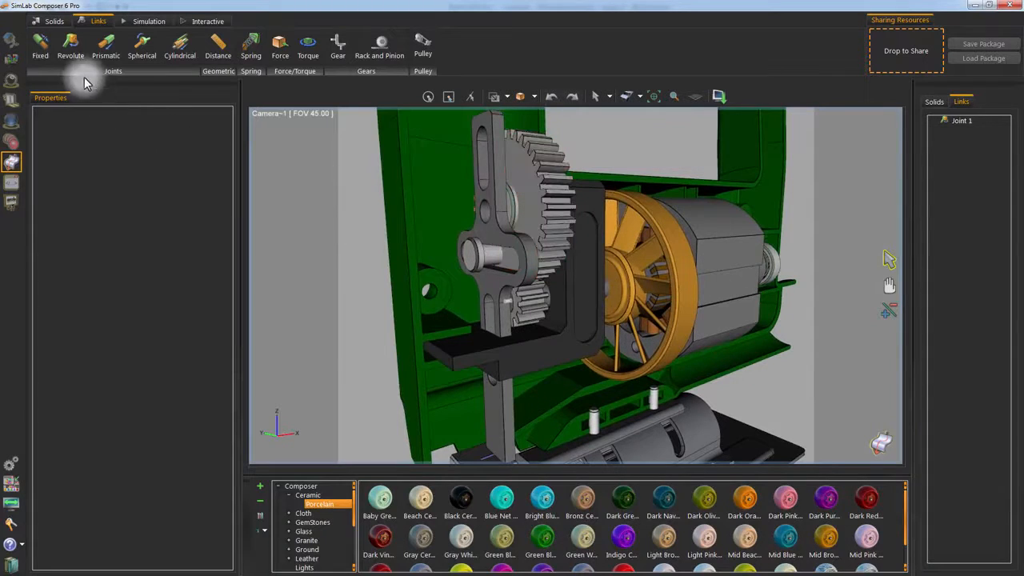
pyautogui.click(72, 50)
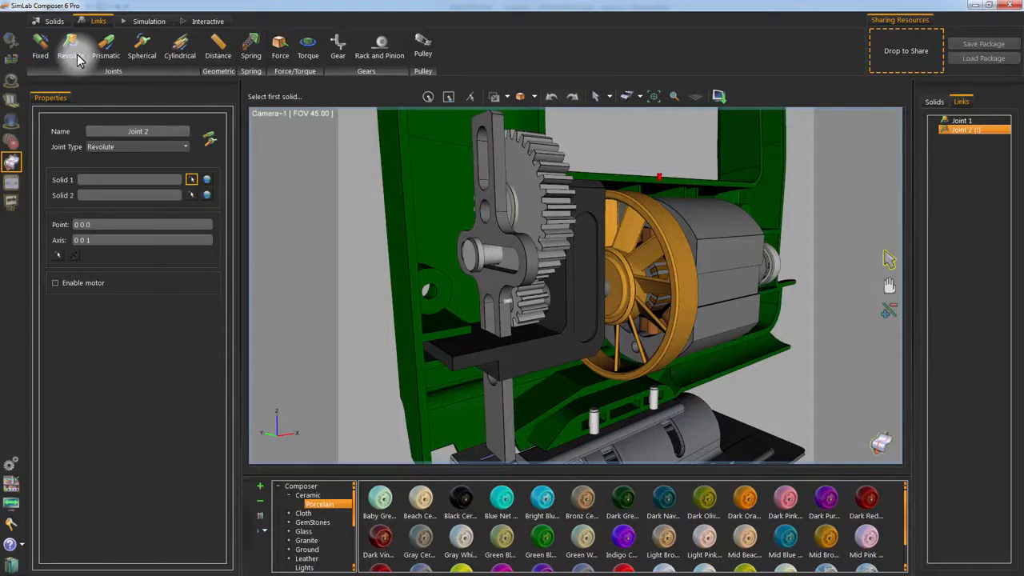
pyautogui.click(206, 180)
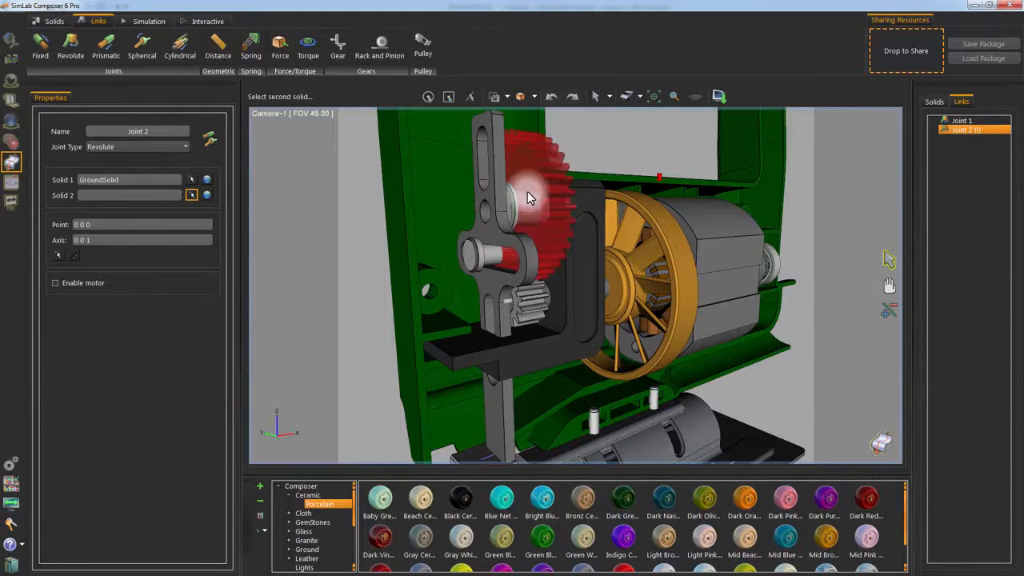
pyautogui.click(527, 191)
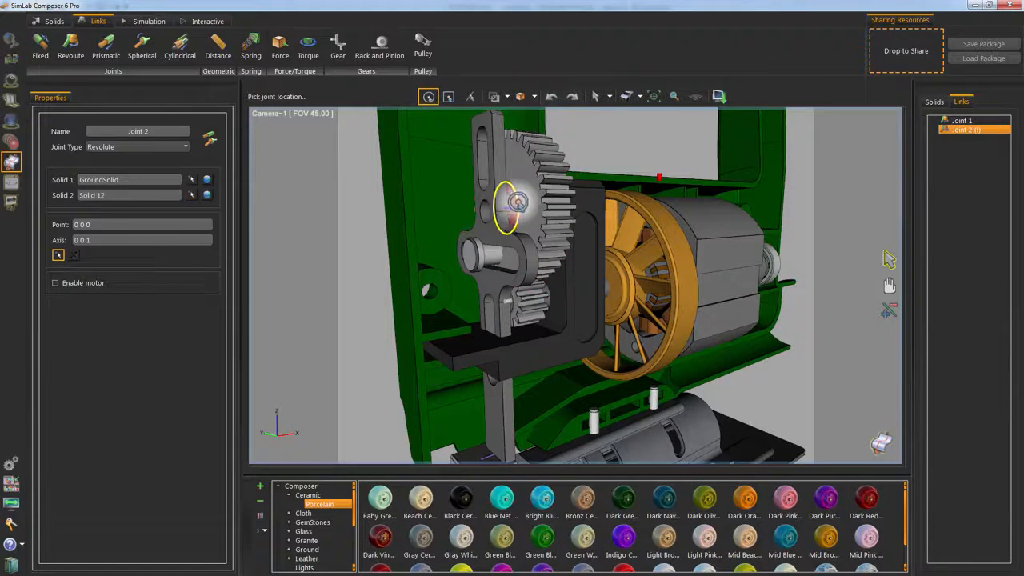
pyautogui.click(517, 202)
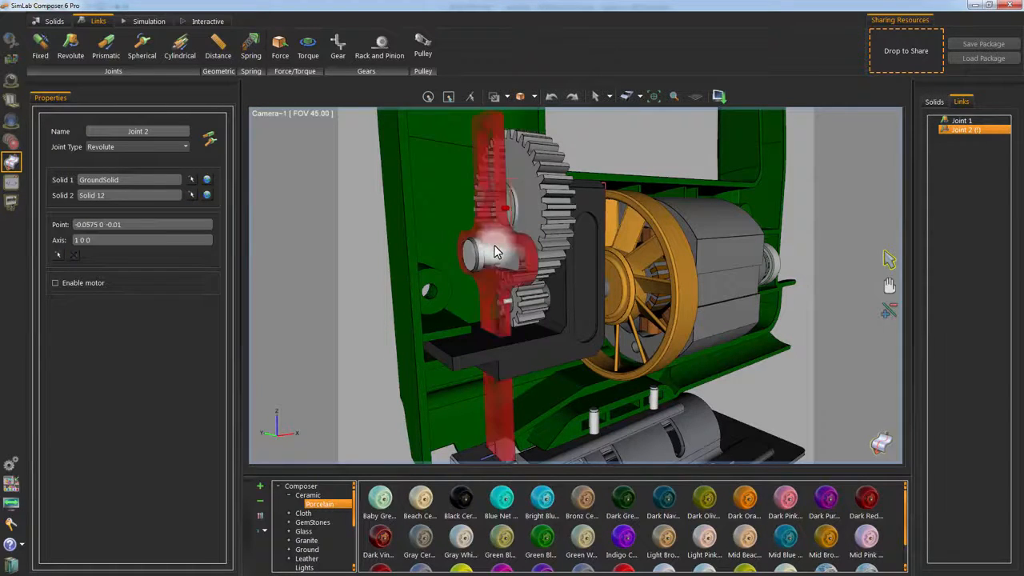
# Enable collision for the large gear and for the motor fan and pinion solid
pyautogui.click(557, 228)
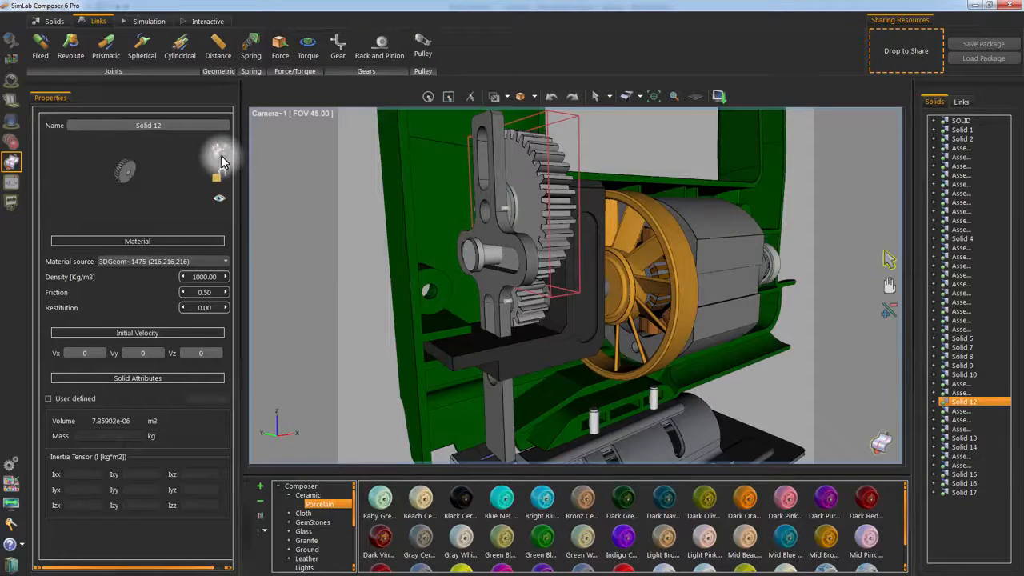
pyautogui.click(519, 306)
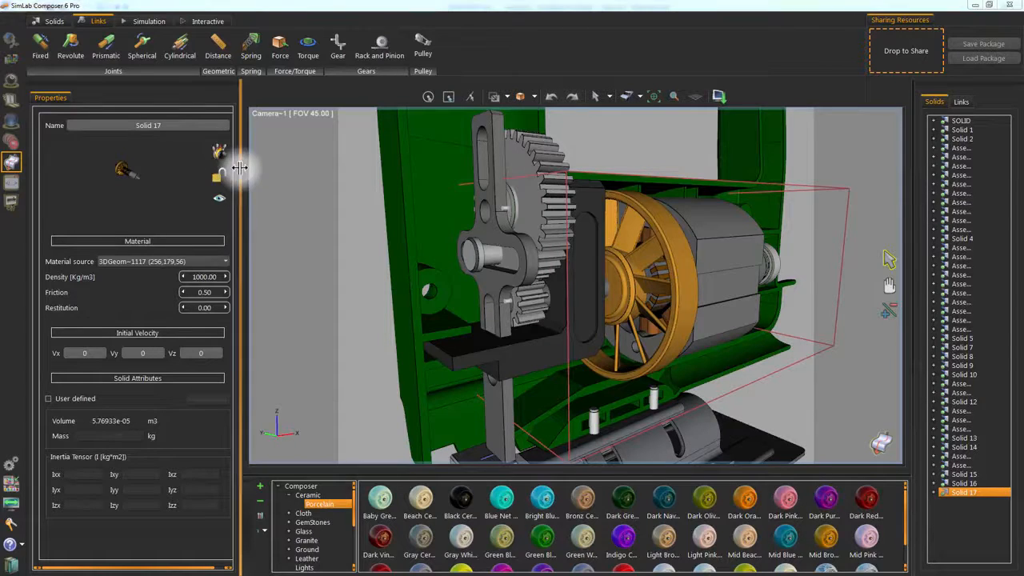
# Run the simulation briefly to check how the pinion drives the large gear, and stop it
pyautogui.click(146, 21)
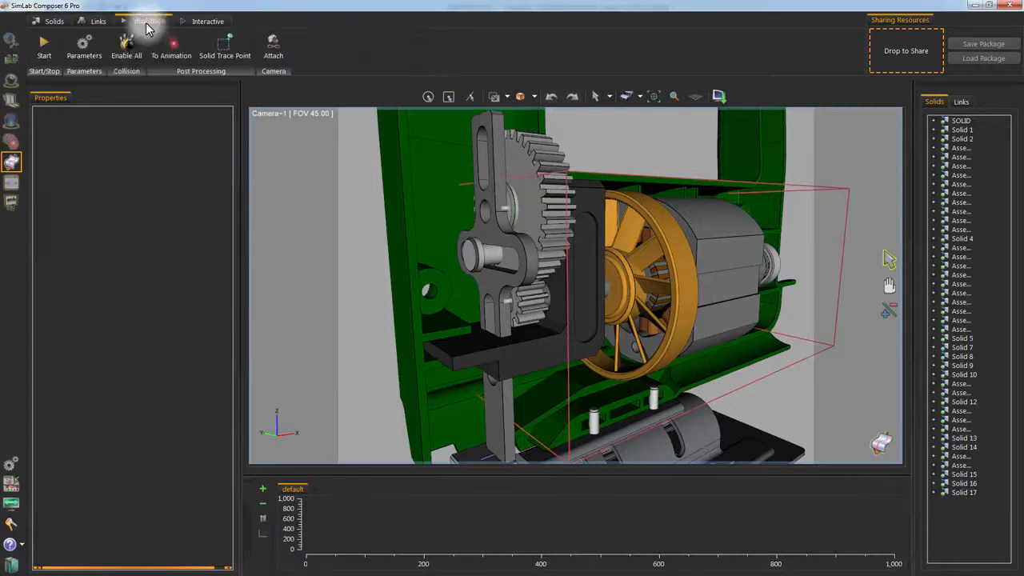
pyautogui.click(42, 46)
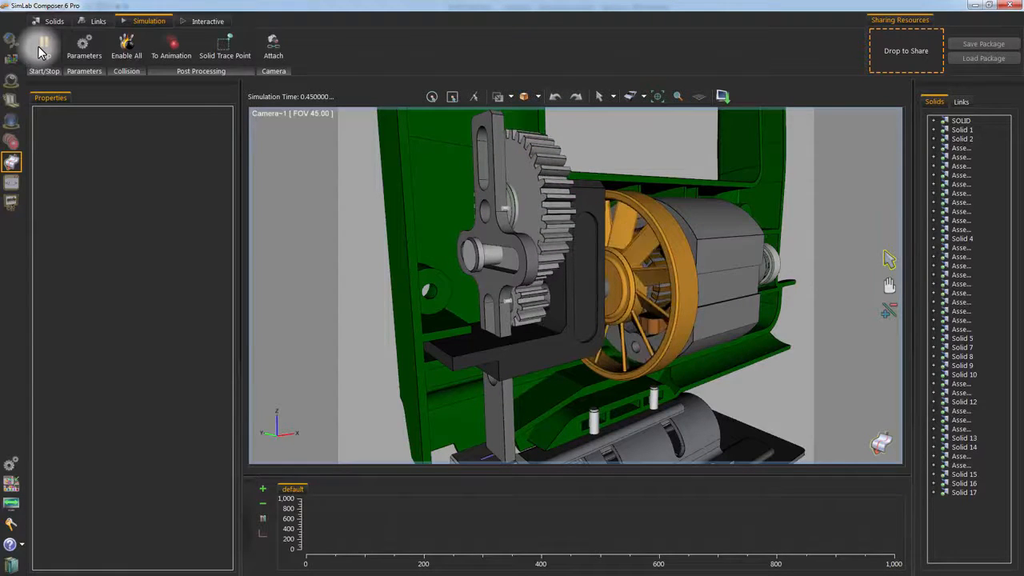
pyautogui.click(42, 49)
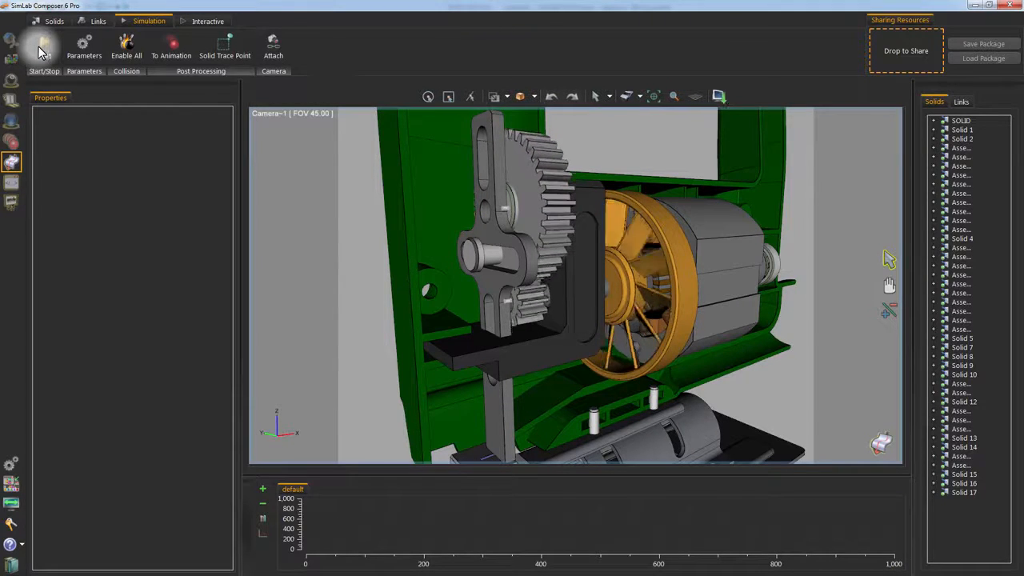
# Create a fixed joint between the crank pin and the large gear, located at the centre of the pin's circular edge
pyautogui.click(100, 22)
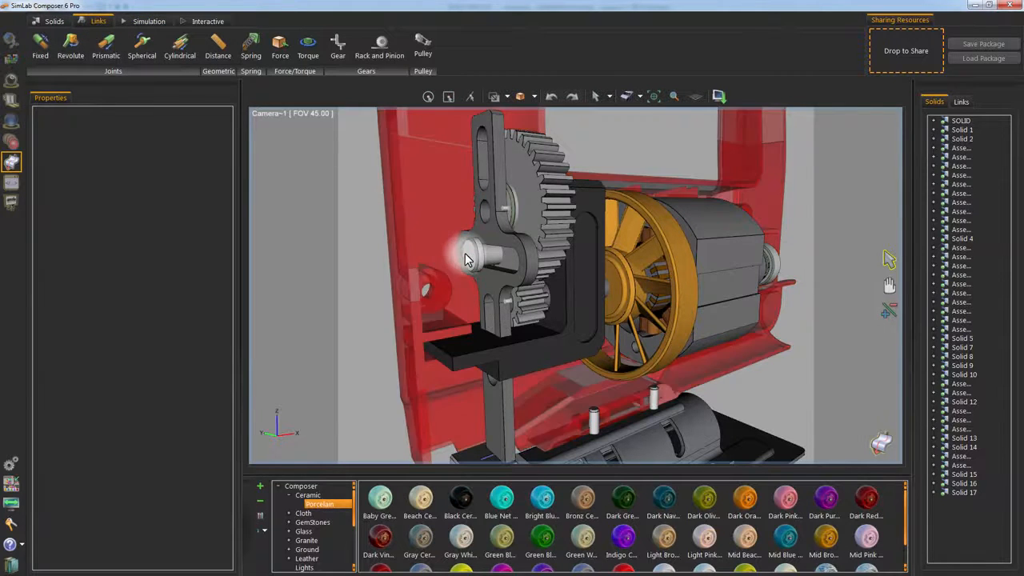
pyautogui.click(469, 259)
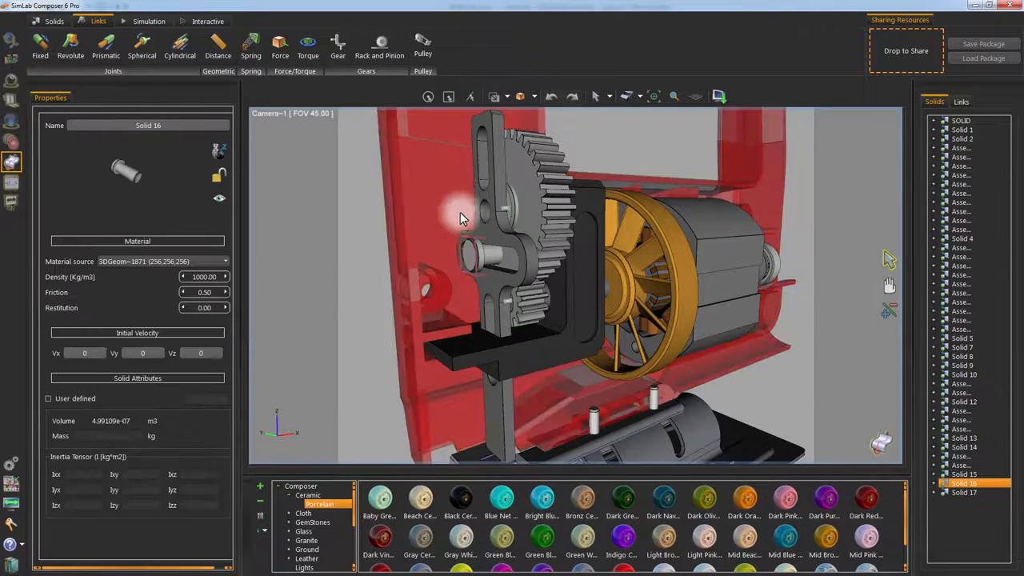
pyautogui.scroll(3, 460, 227)
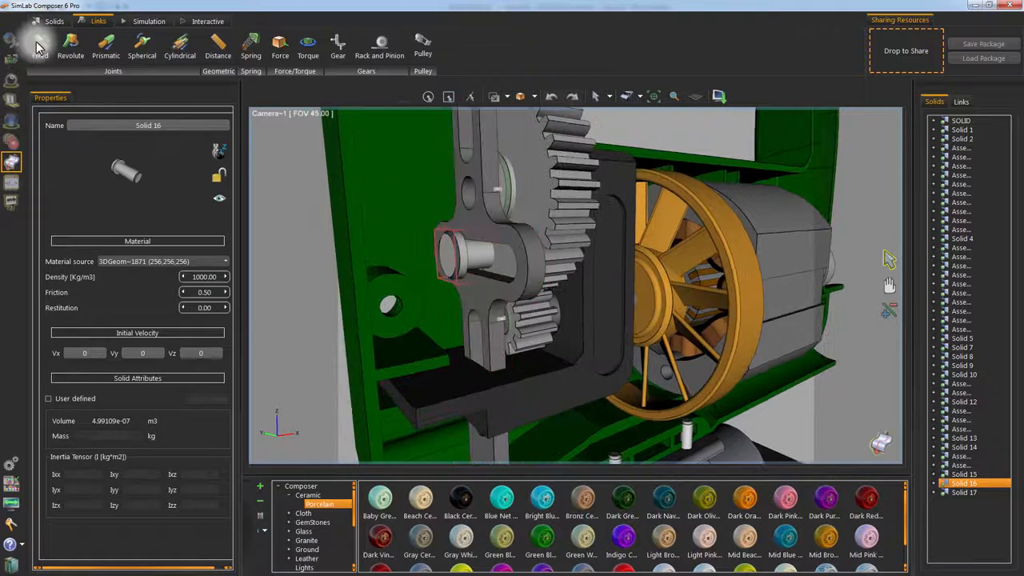
pyautogui.click(40, 45)
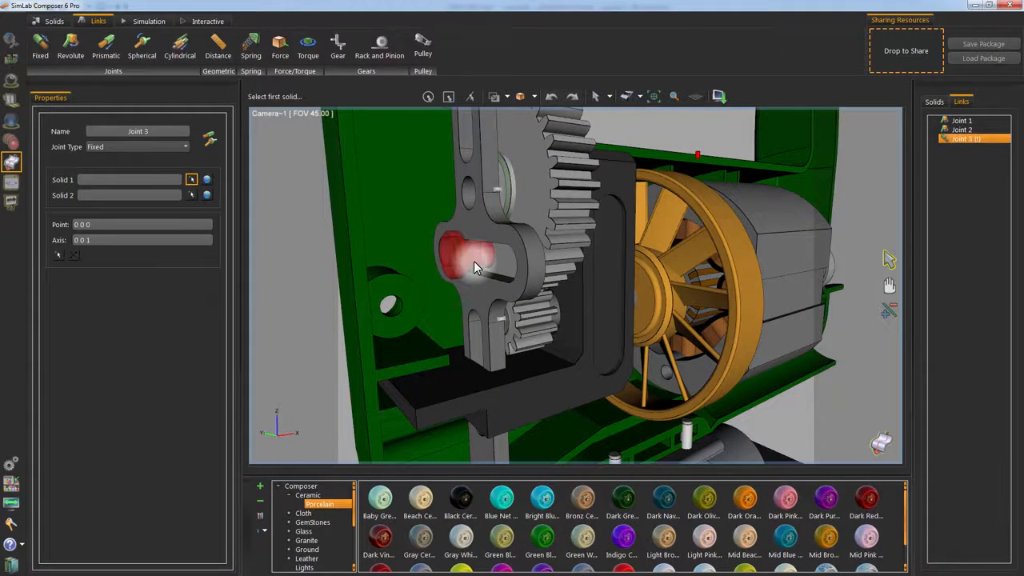
pyautogui.click(474, 261)
pyautogui.click(540, 227)
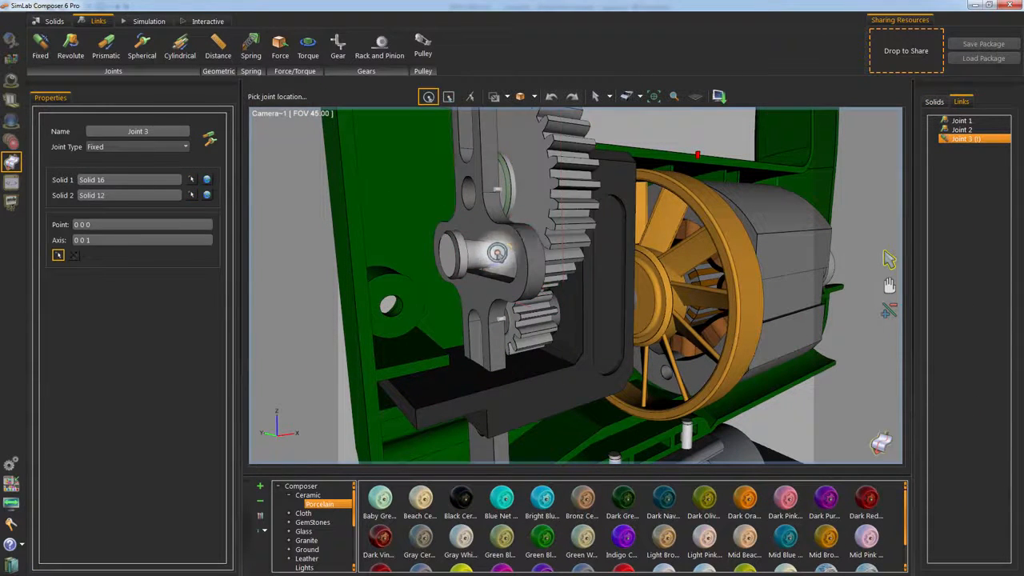
pyautogui.click(484, 254)
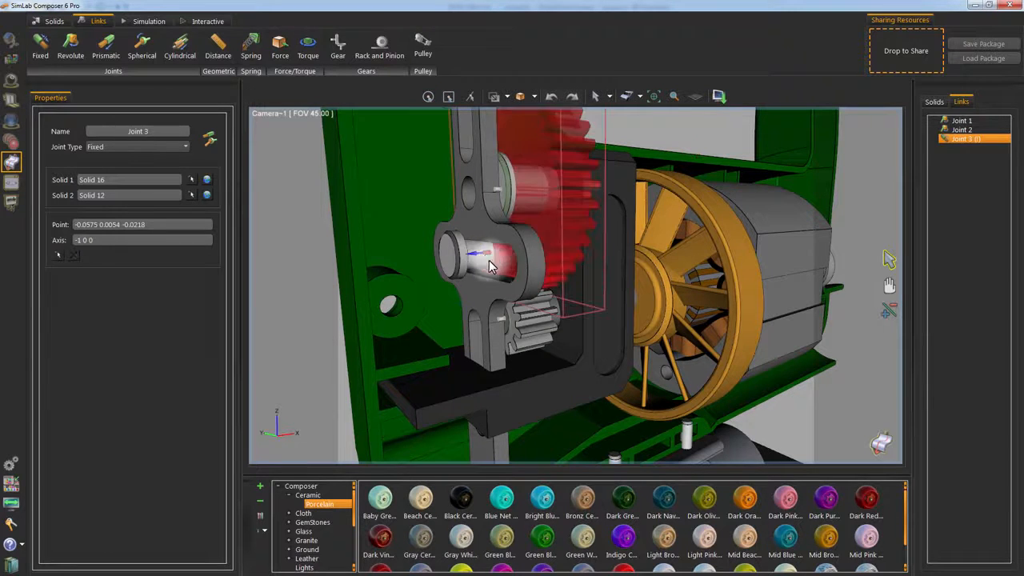
# Enable collision for the crank pin and for the slotted vertical slider bar
pyautogui.moveTo(305, 246)
pyautogui.mouseDown(button='middle')
pyautogui.moveTo(317, 229)
pyautogui.moveTo(321, 252)
pyautogui.mouseUp(button='middle')
pyautogui.click(479, 272)
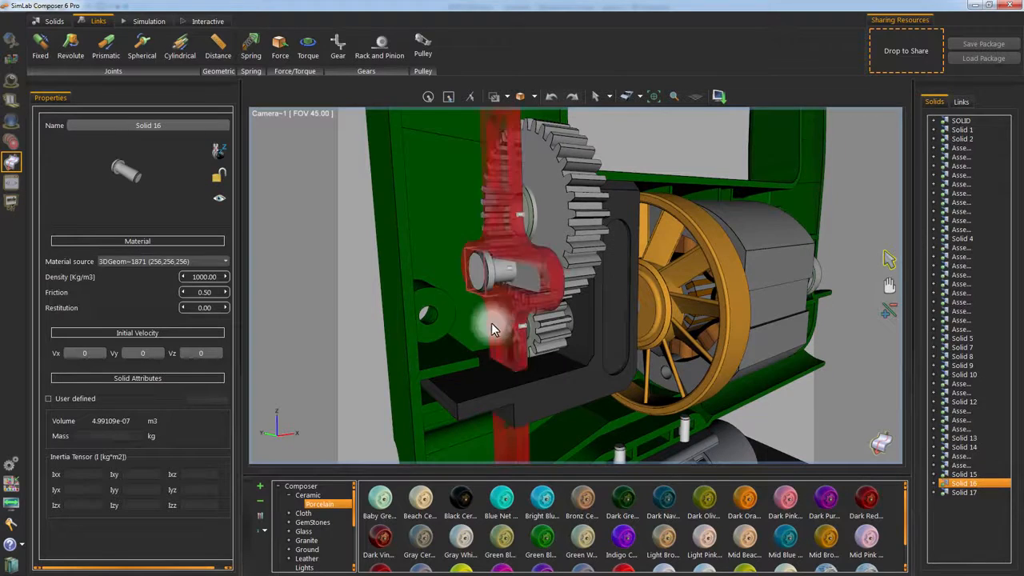
pyautogui.click(217, 152)
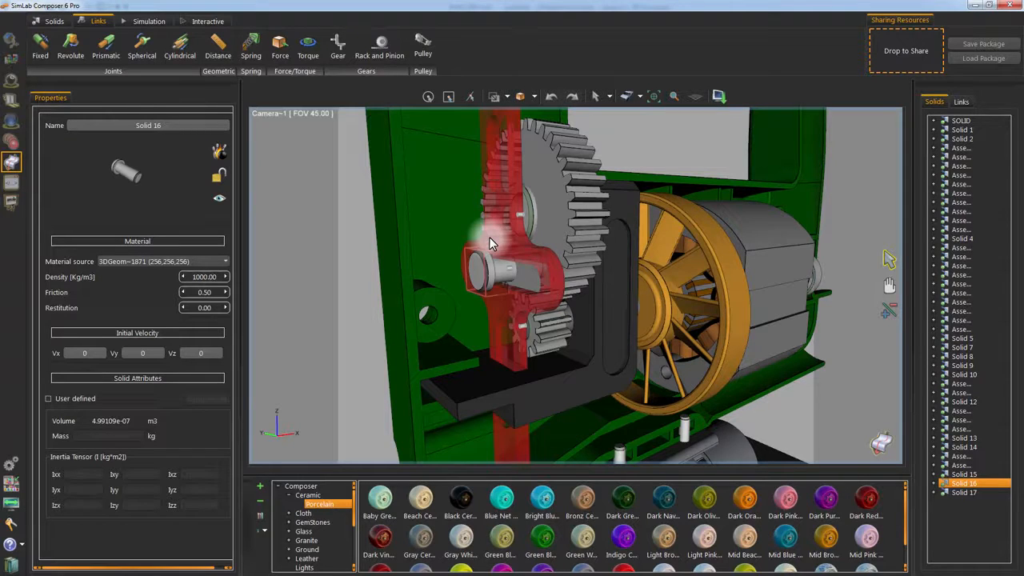
pyautogui.click(488, 237)
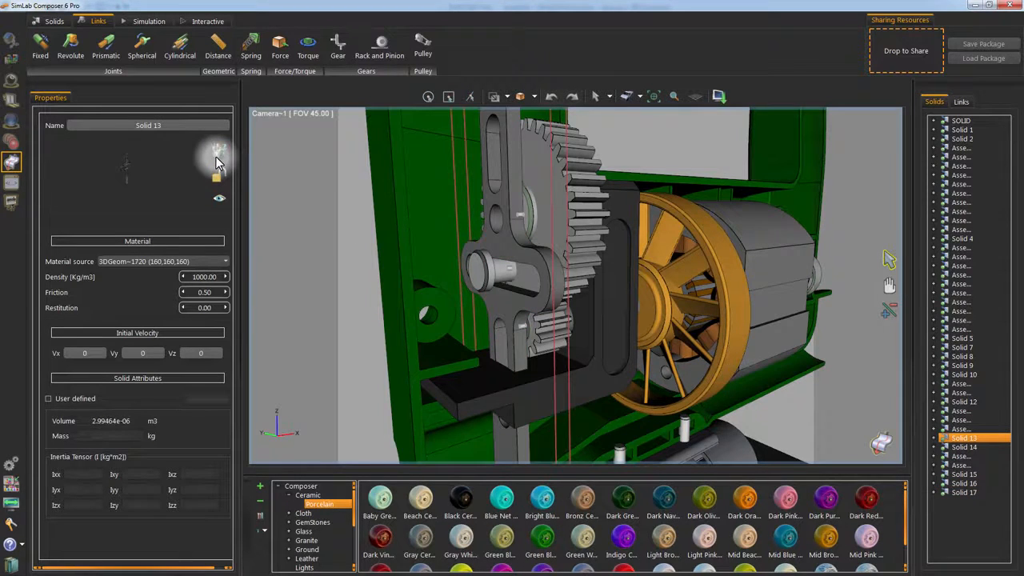
# Enable collision for the black bracket around the slider bar and lock it in place
pyautogui.moveTo(432, 273); pyautogui.dragTo(413, 235, button='middle')
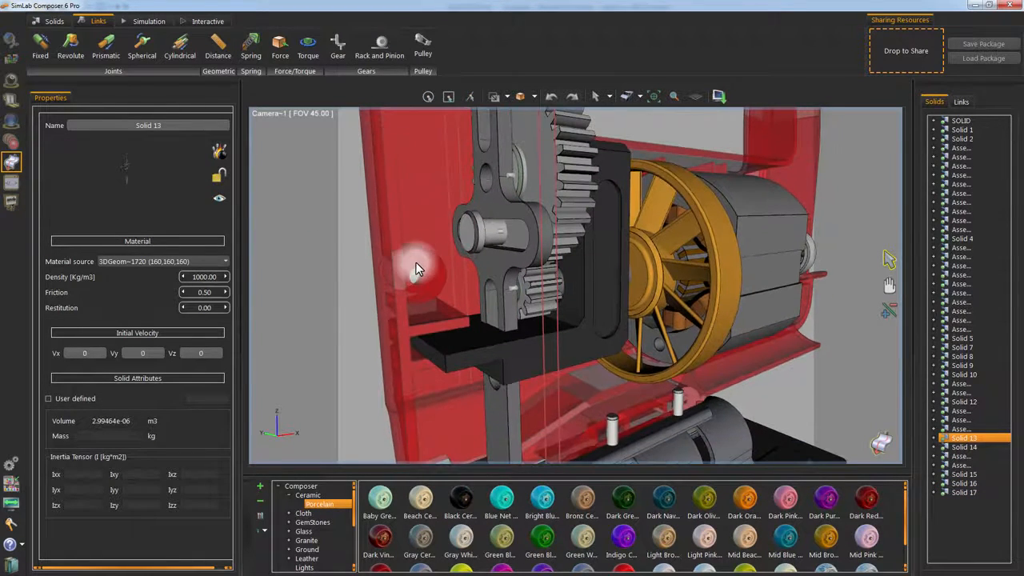
pyautogui.click(464, 345)
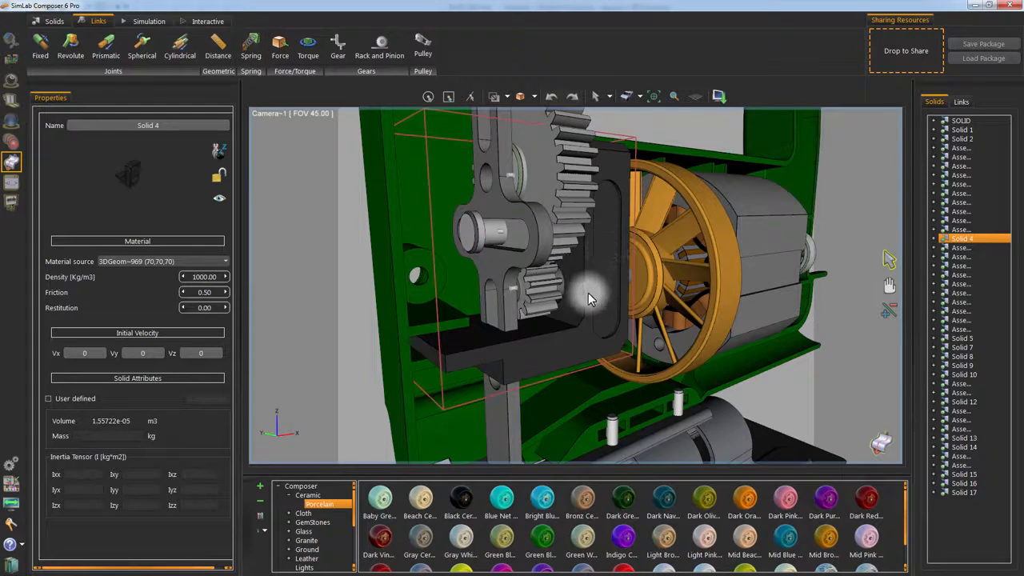
pyautogui.click(224, 178)
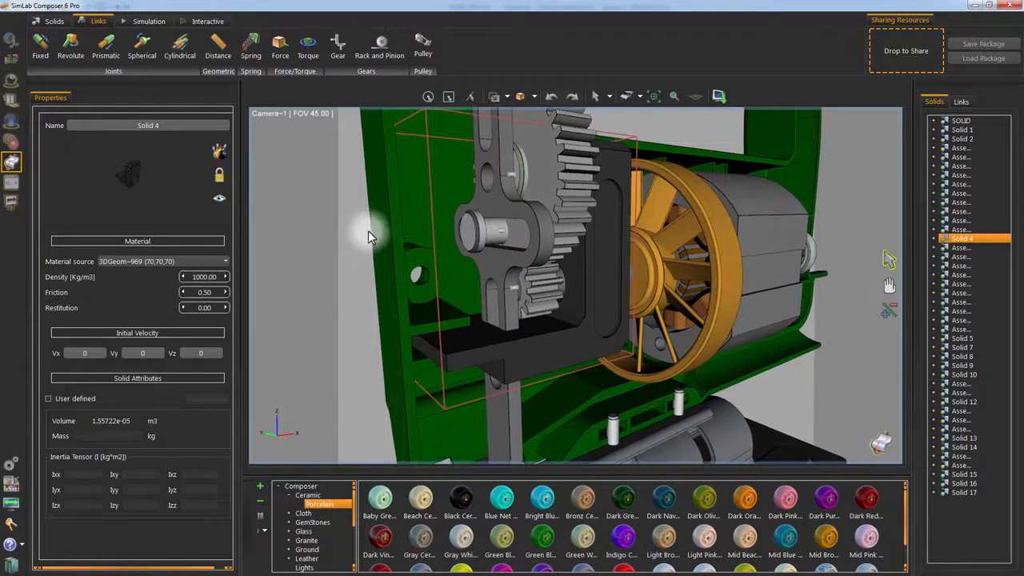
# Create a prismatic joint between the slotted slider bar and the black bracket with axis 0 0 1 and point 0 0 0
pyautogui.moveTo(368, 232); pyautogui.dragTo(371, 264, button='middle')
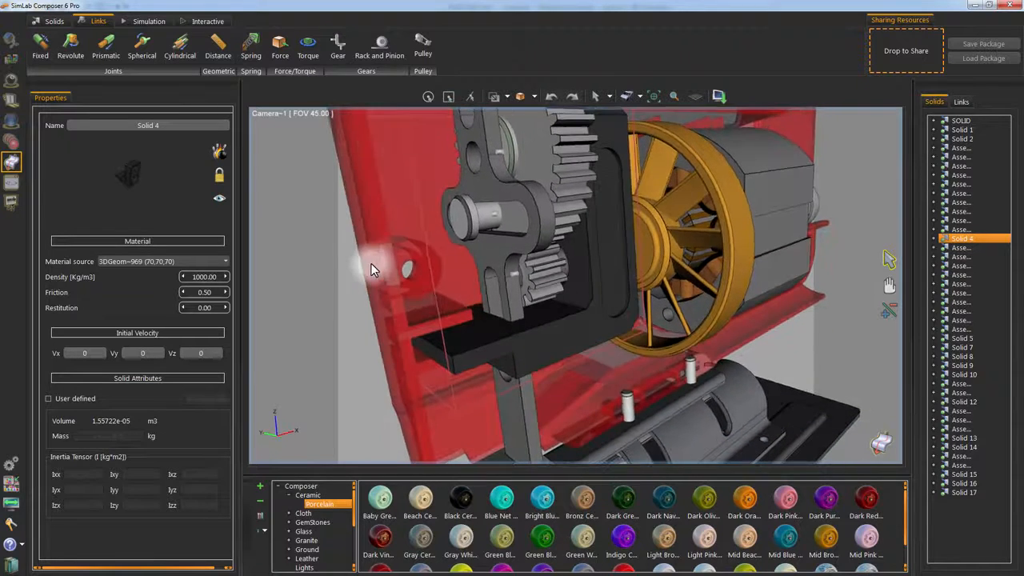
pyautogui.moveTo(710, 230); pyautogui.dragTo(707, 226, button='middle')
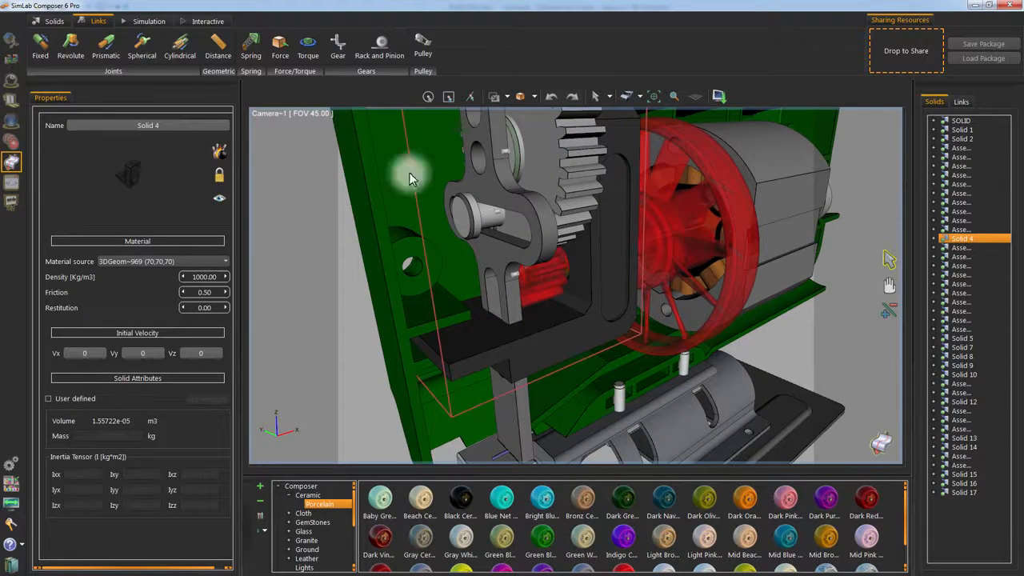
pyautogui.click(115, 50)
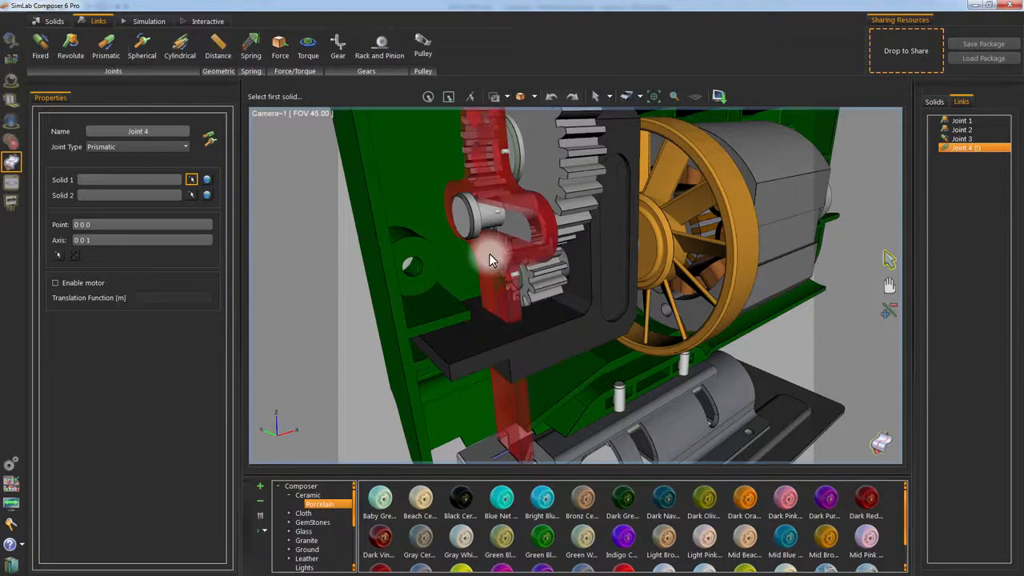
pyautogui.click(489, 253)
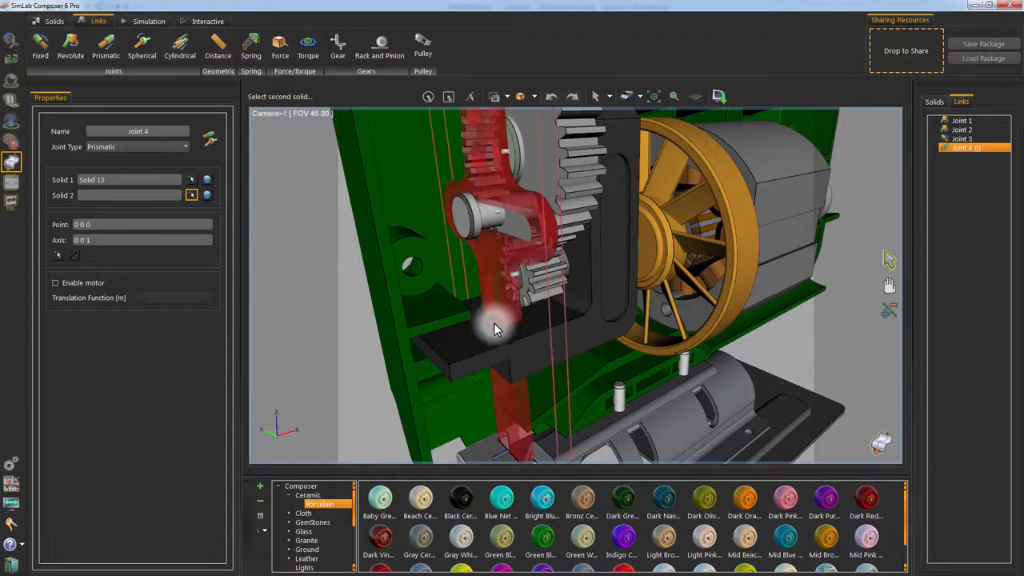
pyautogui.click(495, 330)
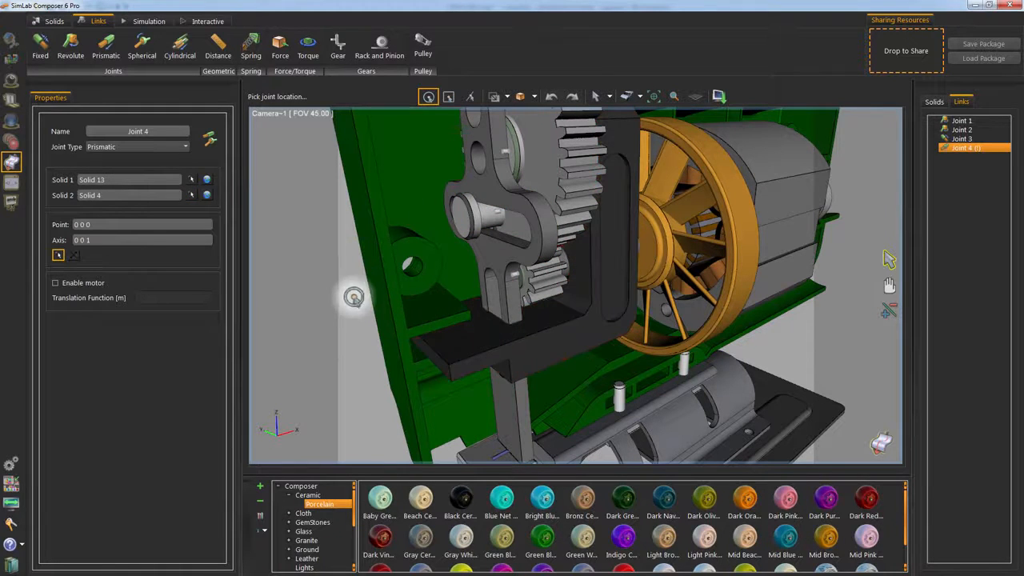
pyautogui.moveTo(334, 279)
pyautogui.mouseDown(button='middle')
pyautogui.moveTo(338, 264)
pyautogui.moveTo(344, 283)
pyautogui.moveTo(365, 272)
pyautogui.moveTo(364, 299)
pyautogui.mouseUp(button='middle')
pyautogui.scroll(-3, 363, 265)
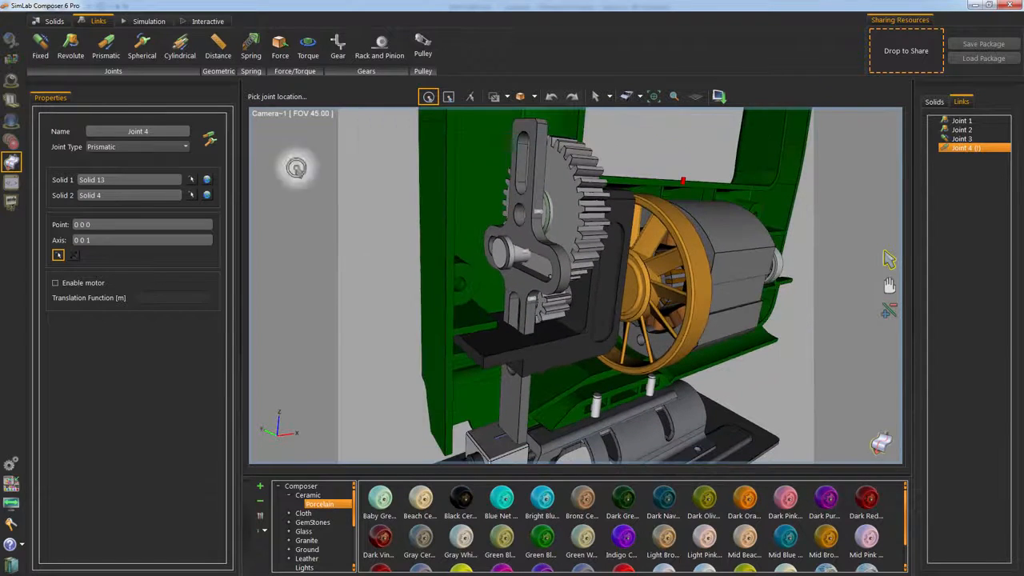
# Run the simulation briefly to check how the crank pin moves the slider bar, and stop it
pyautogui.click(136, 24)
pyautogui.moveTo(508, 260); pyautogui.dragTo(483, 239, button='middle')
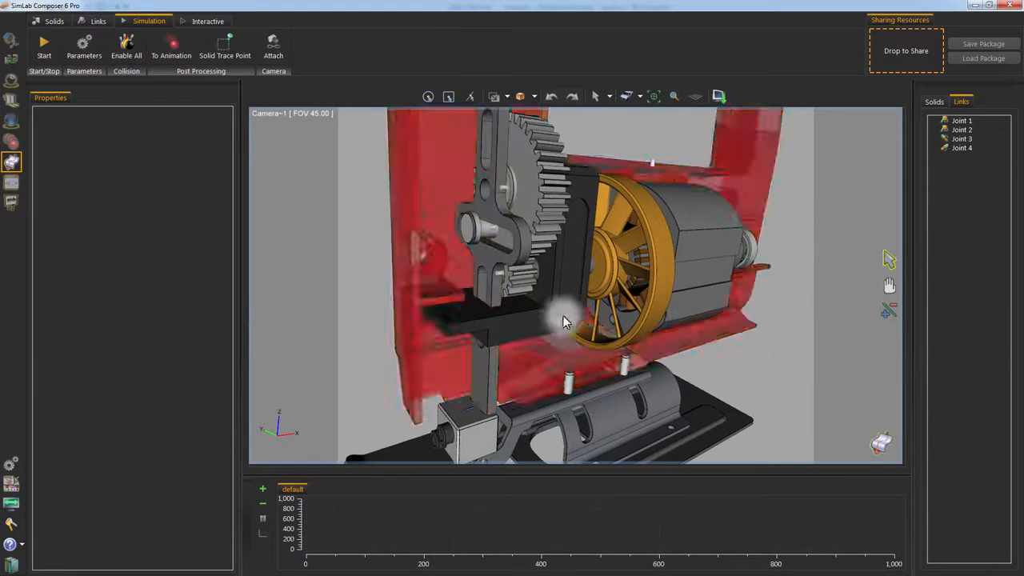
pyautogui.moveTo(575, 249); pyautogui.dragTo(585, 256, button='middle')
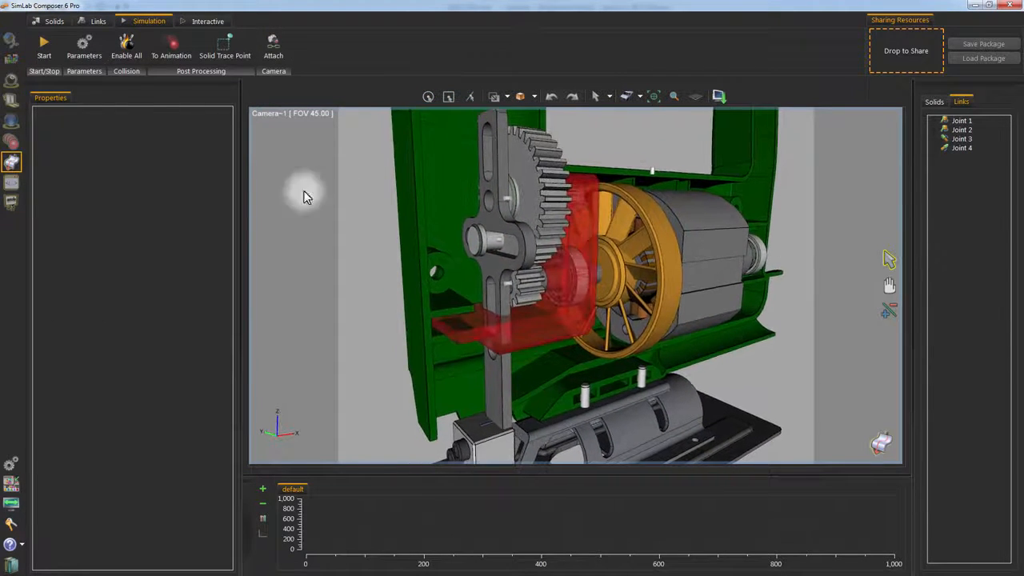
pyautogui.click(40, 52)
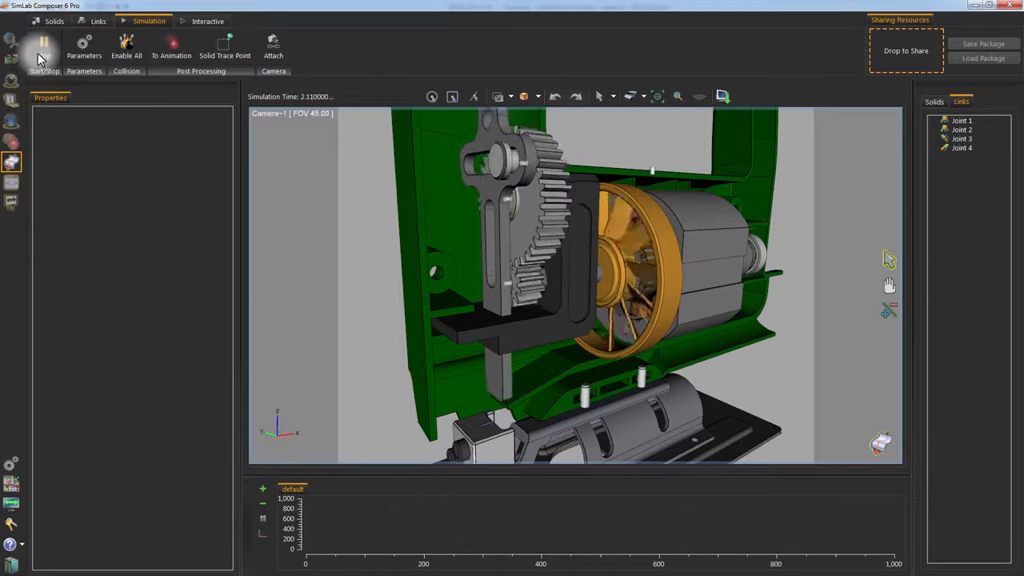
pyautogui.click(41, 58)
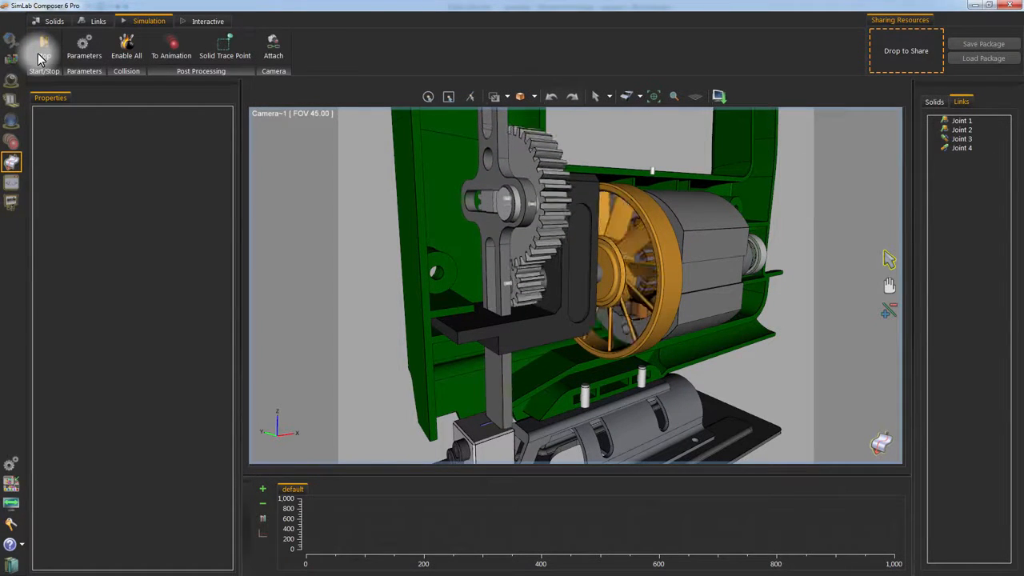
# Create a fixed joint between the blade clamp block and the slider bar, located at the block's upper screw
pyautogui.click(423, 272)
pyautogui.moveTo(424, 273); pyautogui.dragTo(425, 172, button='middle')
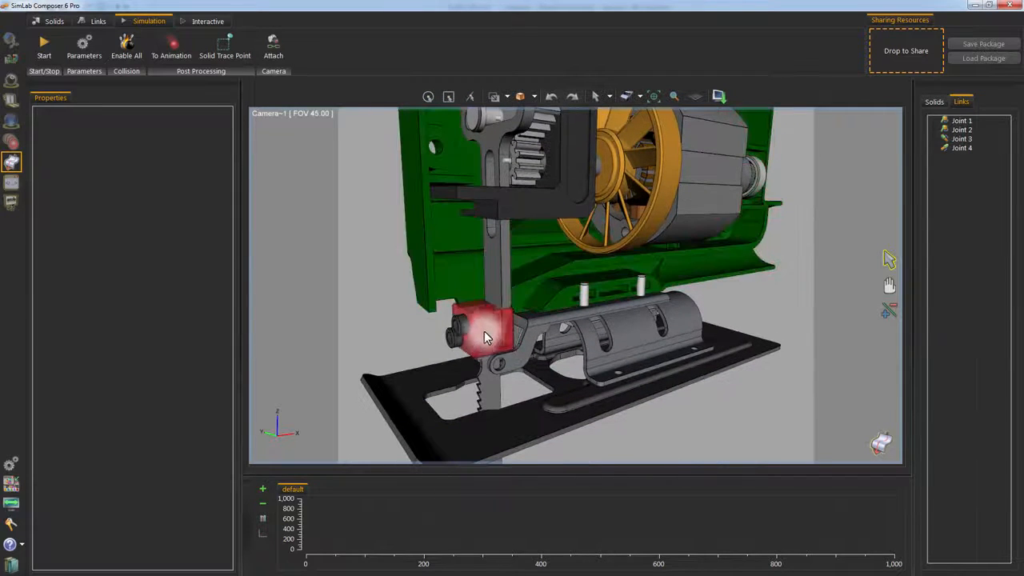
pyautogui.scroll(3, 410, 293)
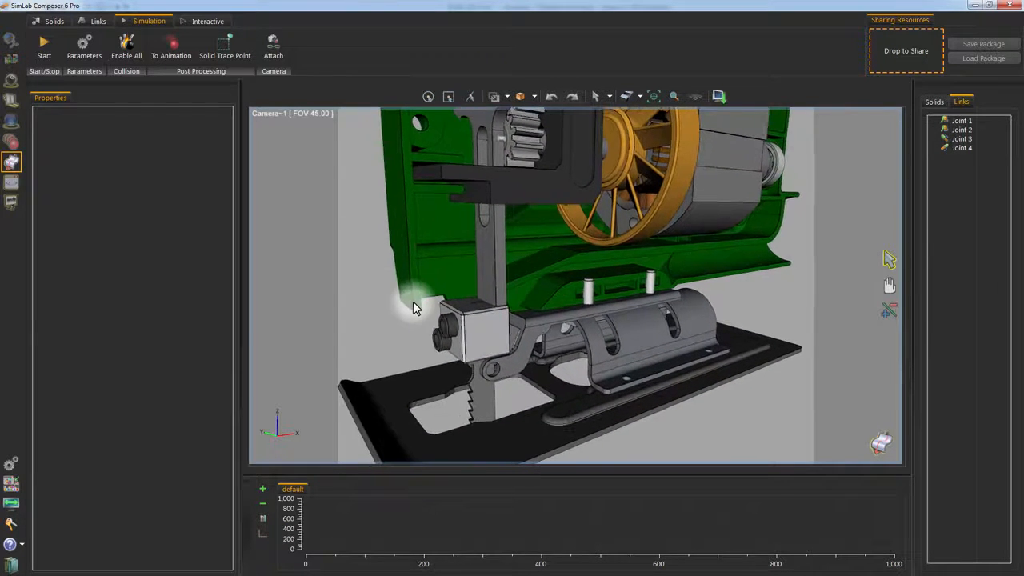
pyautogui.click(95, 24)
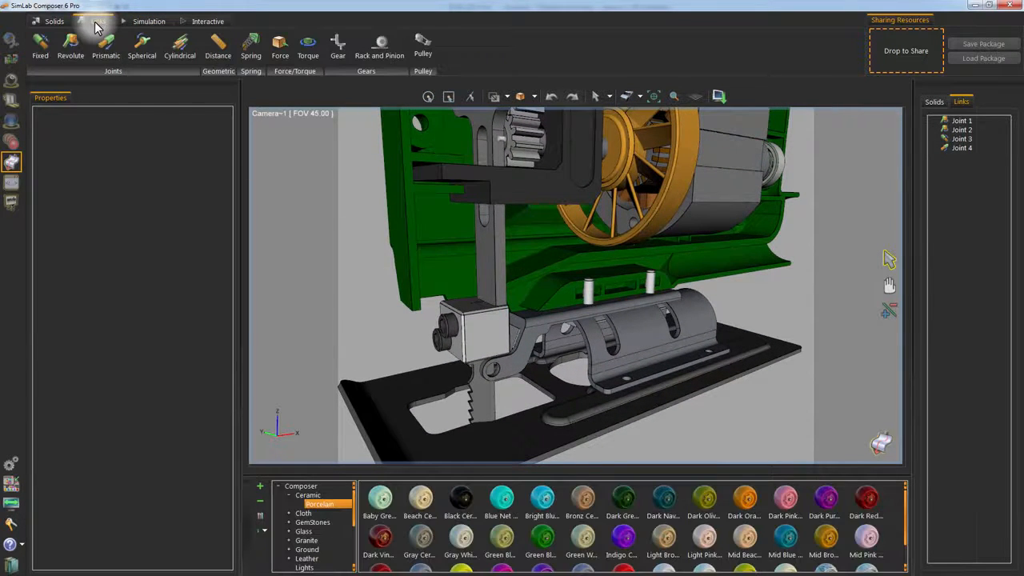
pyautogui.click(42, 47)
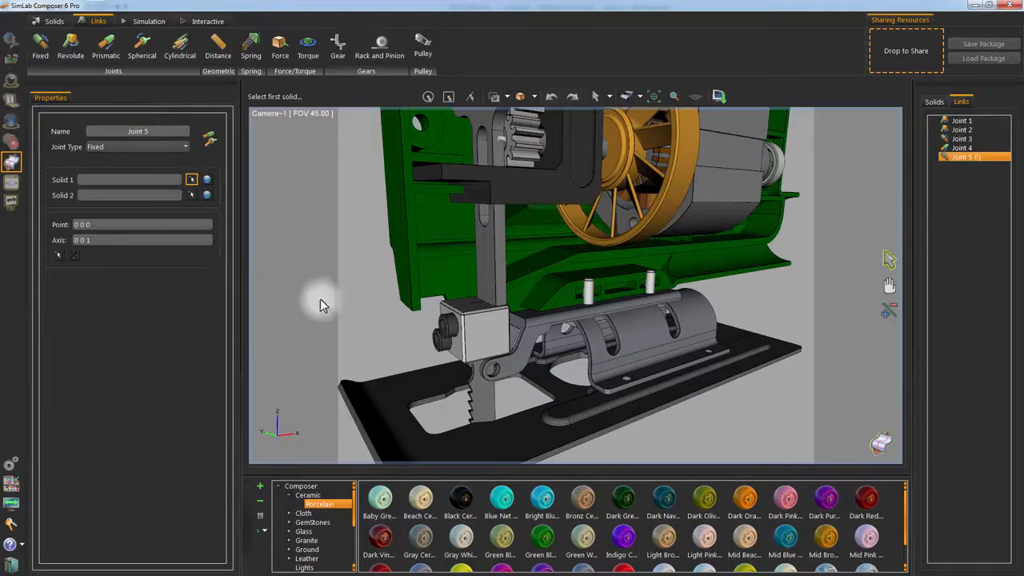
pyautogui.click(465, 322)
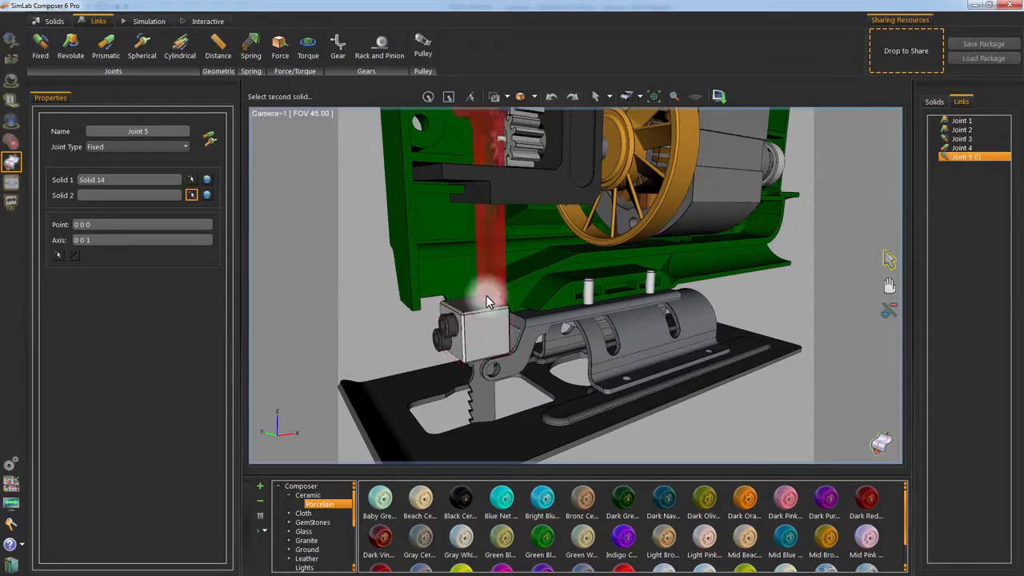
pyautogui.click(490, 302)
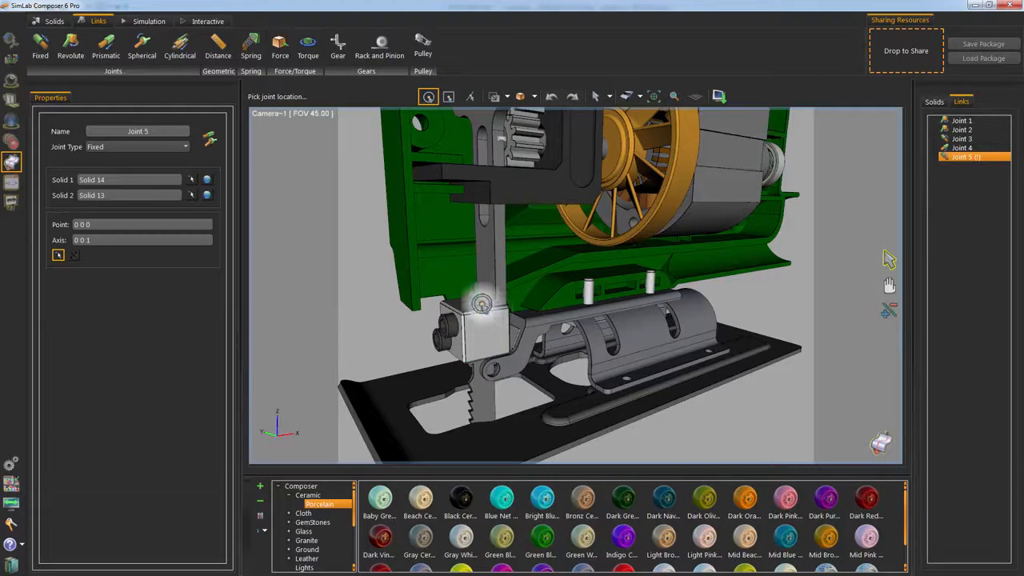
pyautogui.click(452, 324)
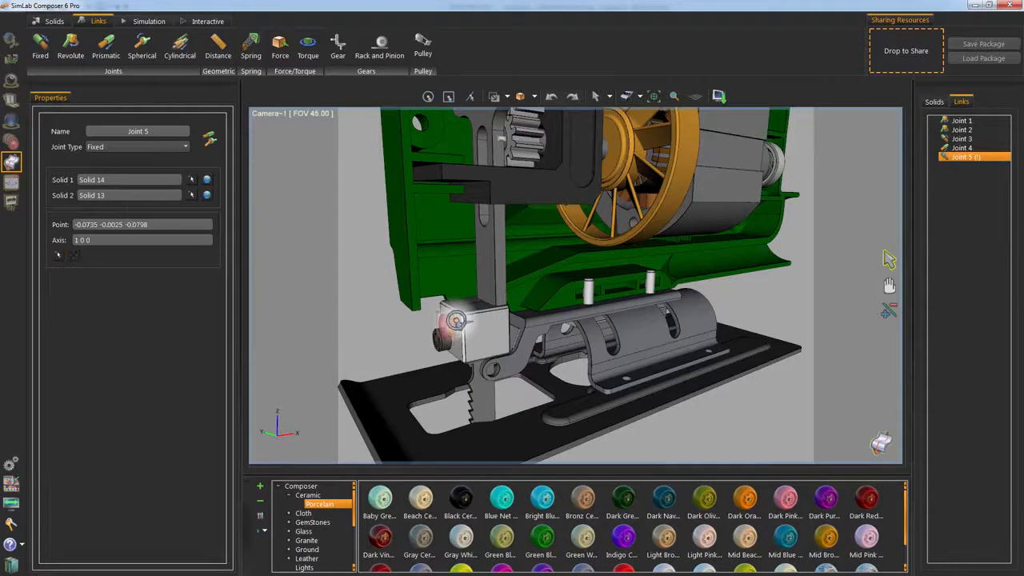
# Create a fixed joint between the upper clamp screw and the blade clamp block, located at the screw
pyautogui.click(40, 50)
pyautogui.click(445, 328)
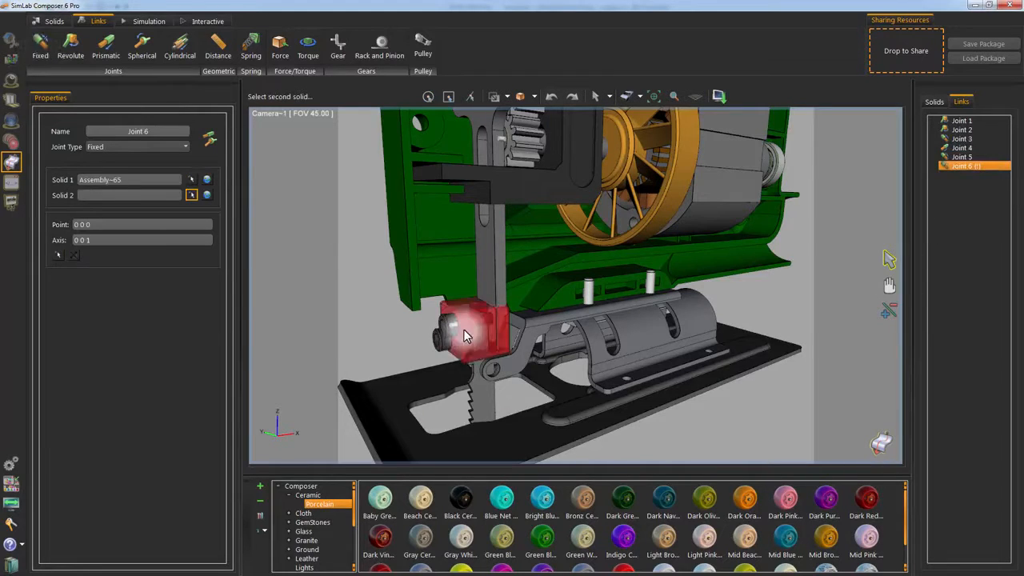
pyautogui.click(464, 331)
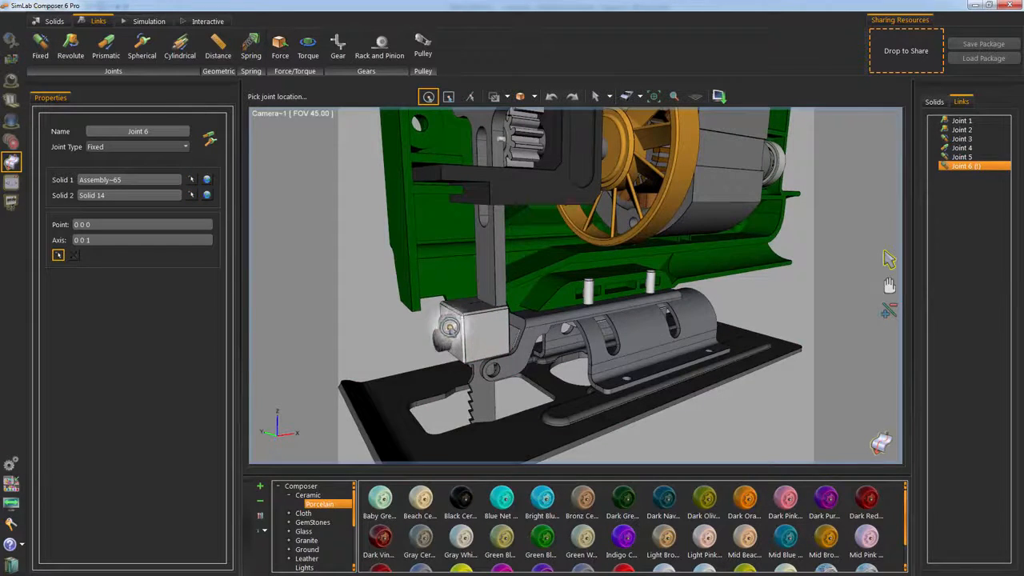
pyautogui.click(446, 342)
# Create a fixed joint between the lower clamp screw and the blade clamp block, located at the screw
pyautogui.click(40, 50)
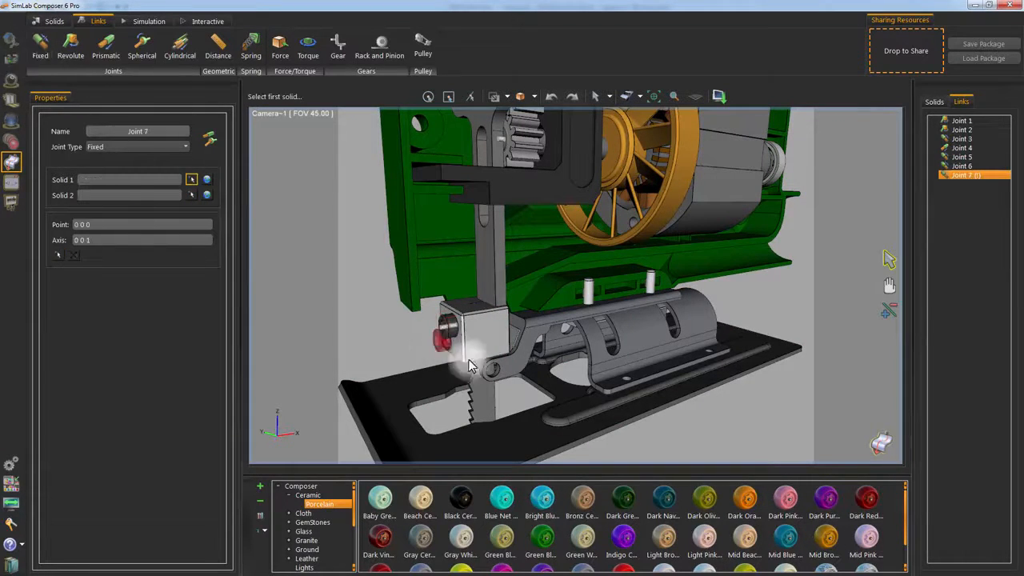
pyautogui.click(445, 344)
pyautogui.click(448, 341)
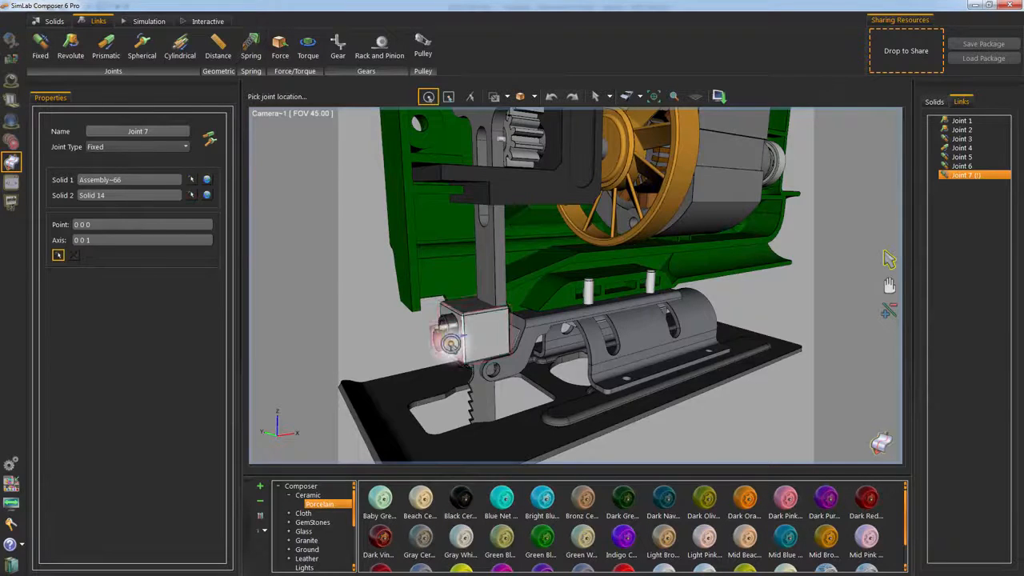
pyautogui.click(443, 336)
# Create a fixed joint between the saw blade and the clamp block, located at the block's lower edge
pyautogui.moveTo(480, 380); pyautogui.dragTo(480, 348, button='middle')
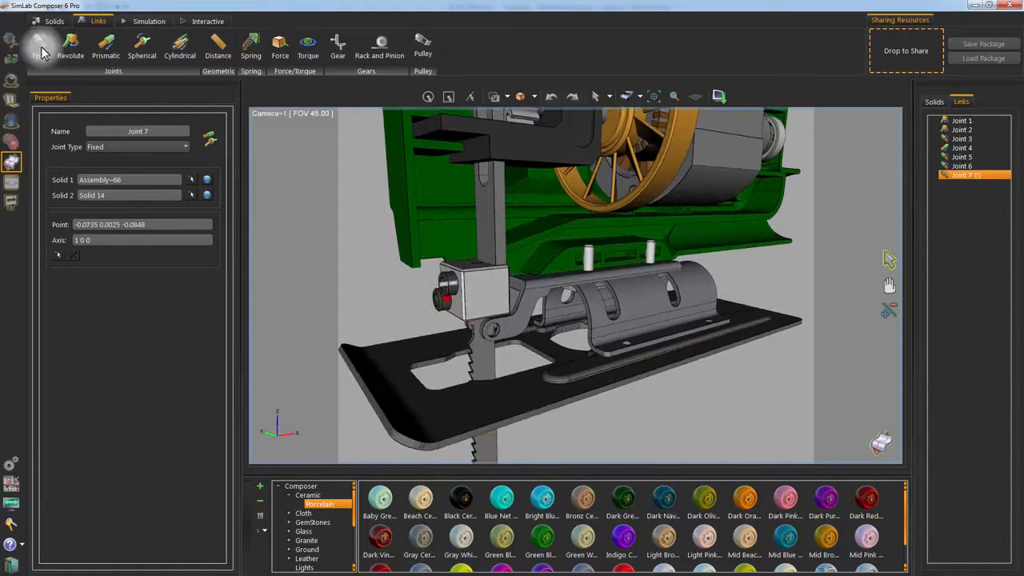
pyautogui.click(40, 48)
pyautogui.click(483, 357)
pyautogui.click(475, 314)
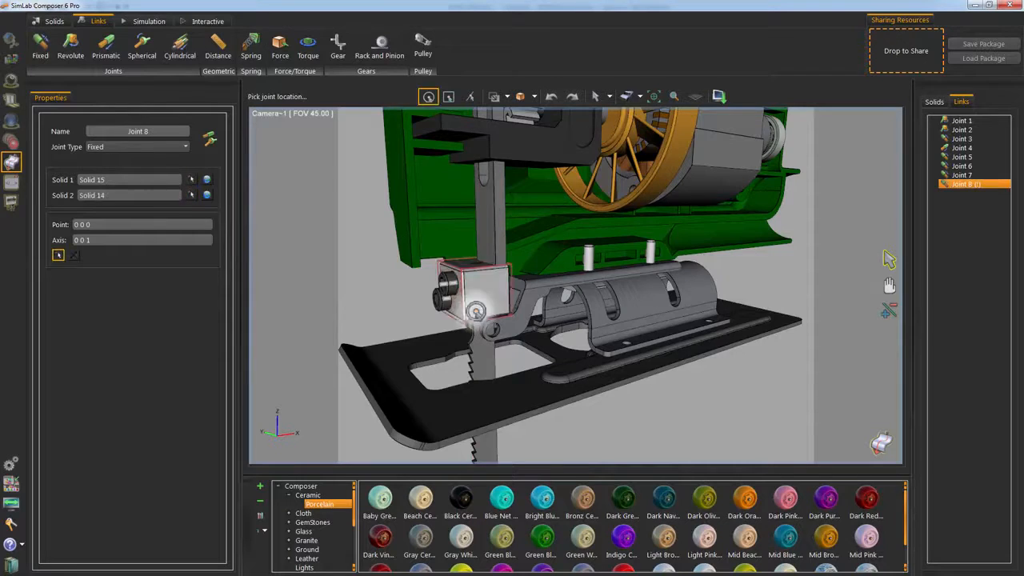
pyautogui.click(476, 311)
# Start the simulation with the whole jigsaw in view to check the motion of the blade assembly
pyautogui.scroll(-2, 440, 264)
pyautogui.scroll(-3, 773, 313)
pyautogui.moveTo(773, 312); pyautogui.dragTo(754, 343, button='middle')
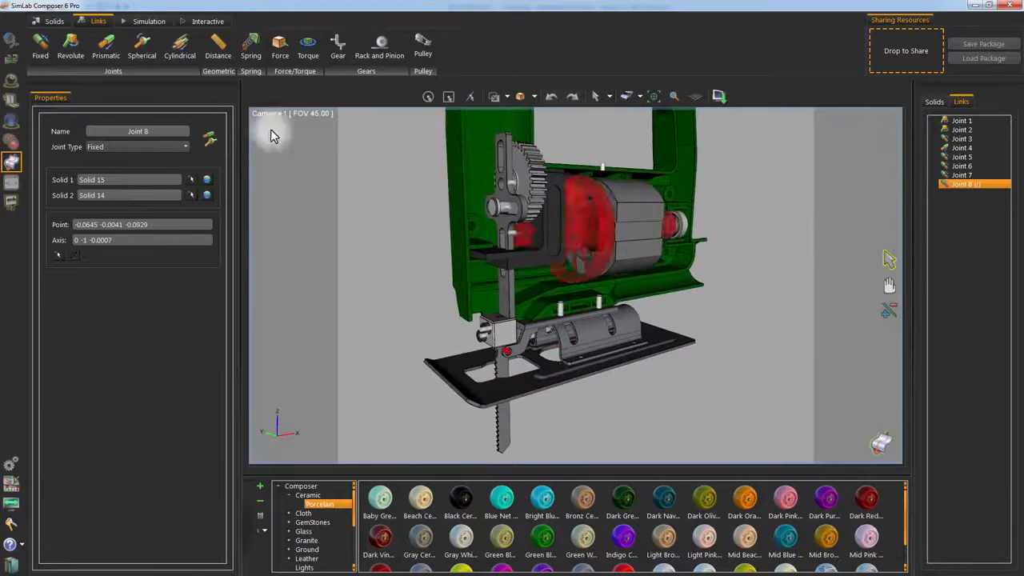
pyautogui.click(149, 21)
pyautogui.click(44, 48)
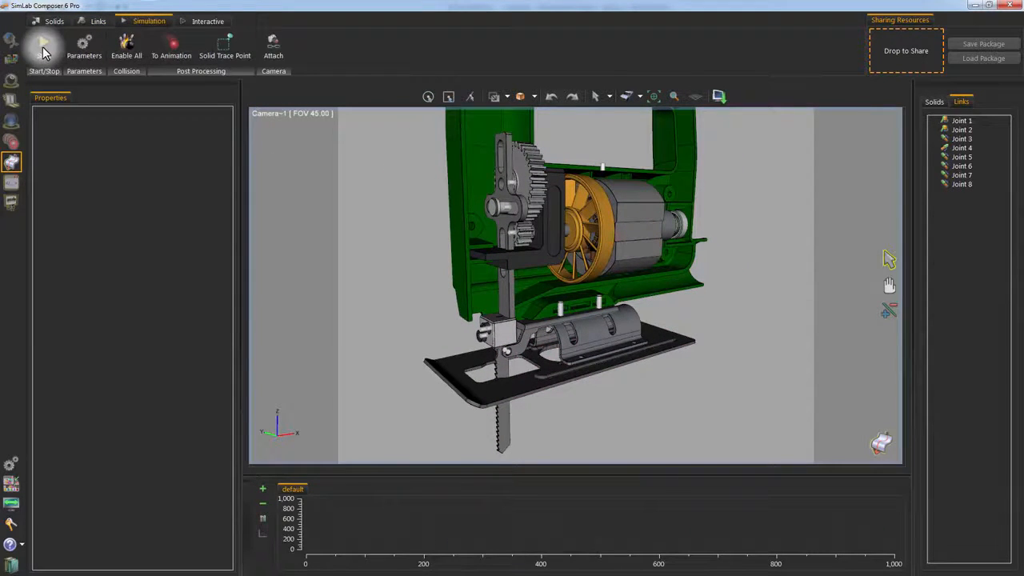